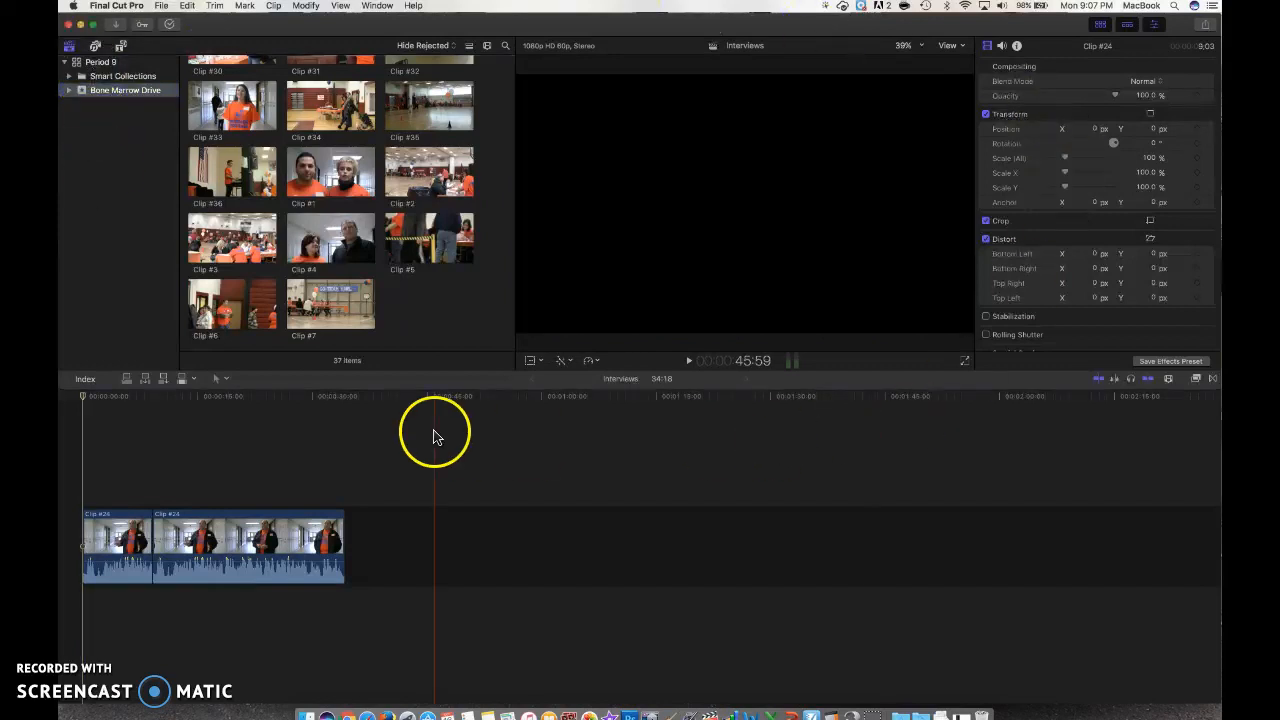
Step: Move the playhead to the start of the Interviews timeline and reselect the Bone Marrow Drive event
click(434, 437)
click(98, 130)
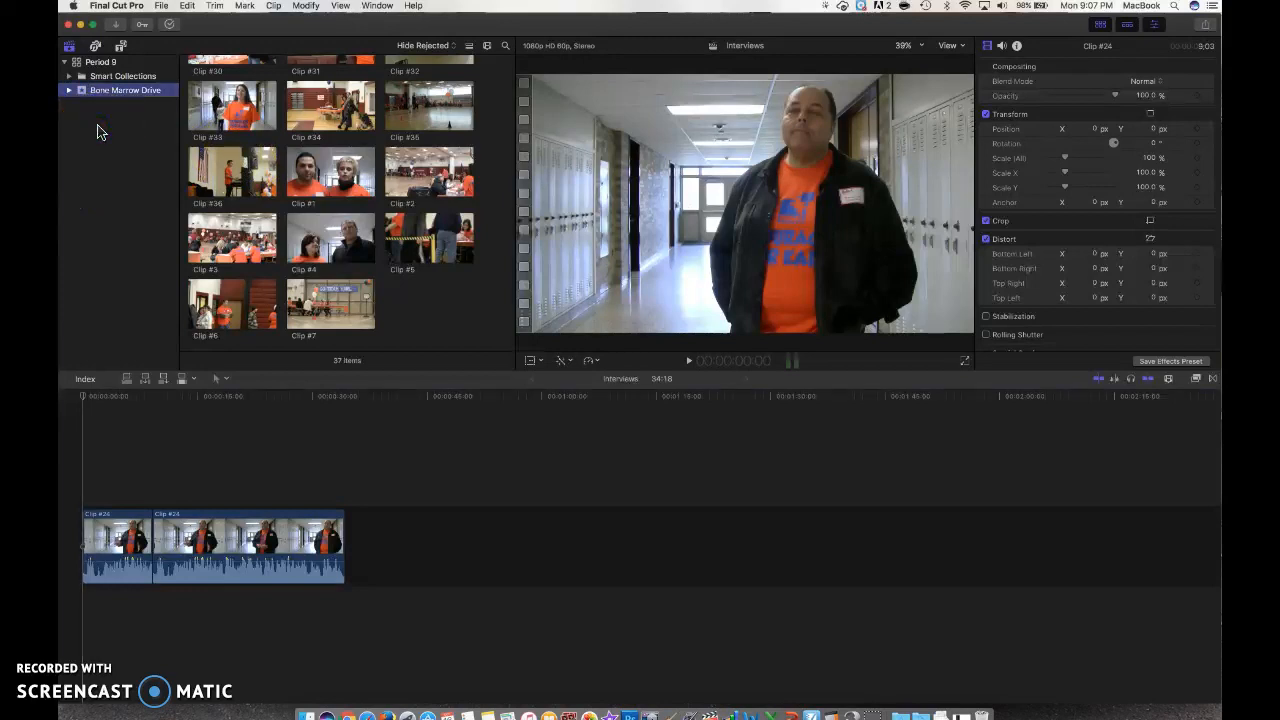
Step: View the Period 9 library's properties, then go back to the Bone Marrow Drive event
click(100, 63)
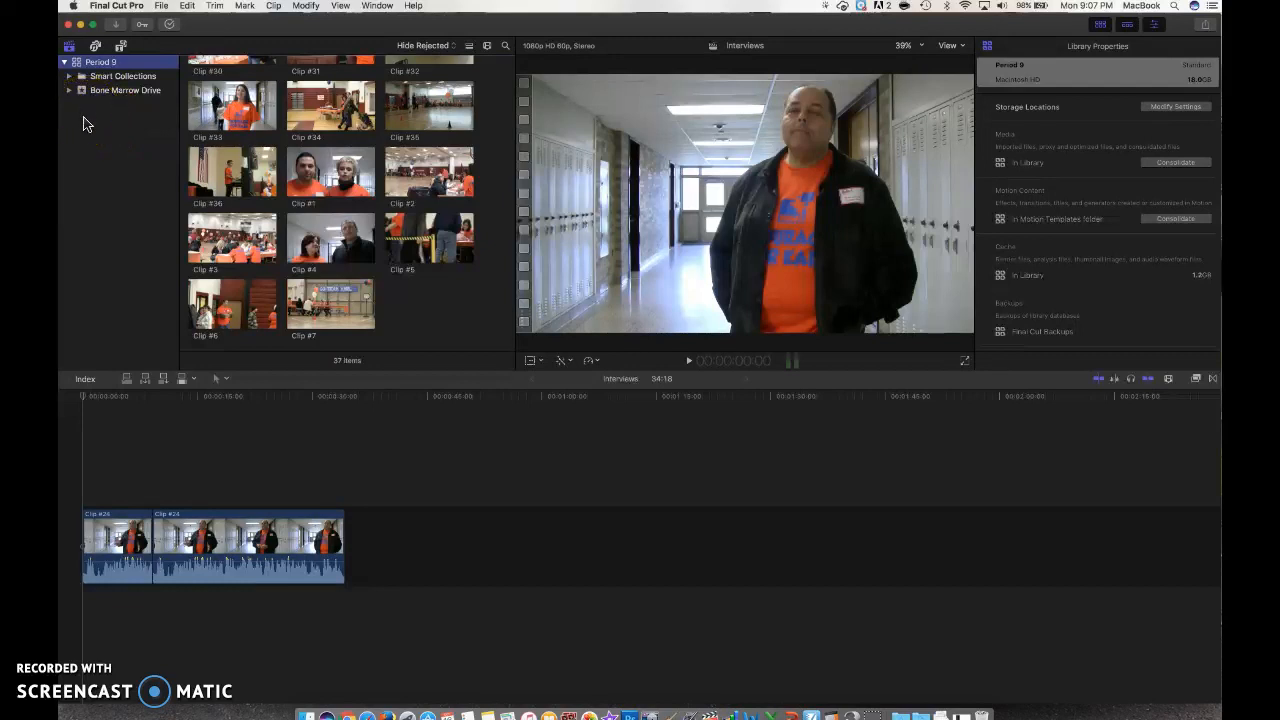
click(104, 93)
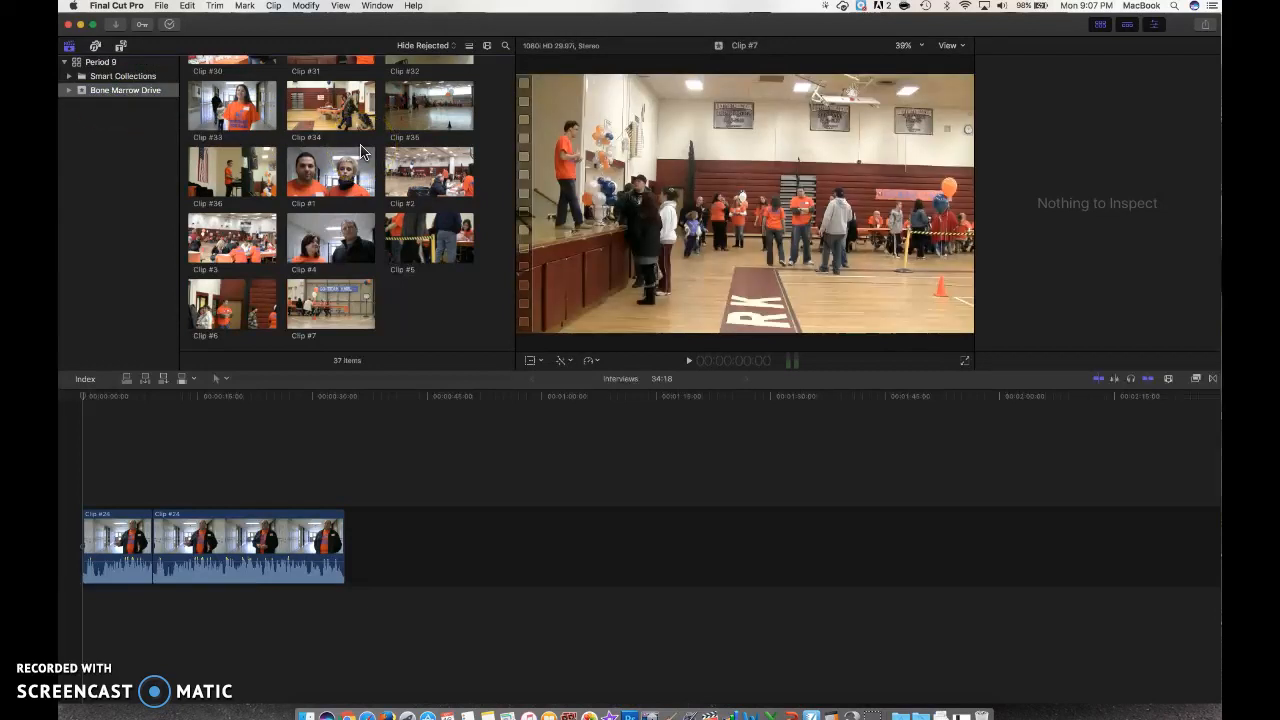
Step: Select the Interviews project for its details, then preview Clip #9 in the viewer
scroll(362, 152, up, 10)
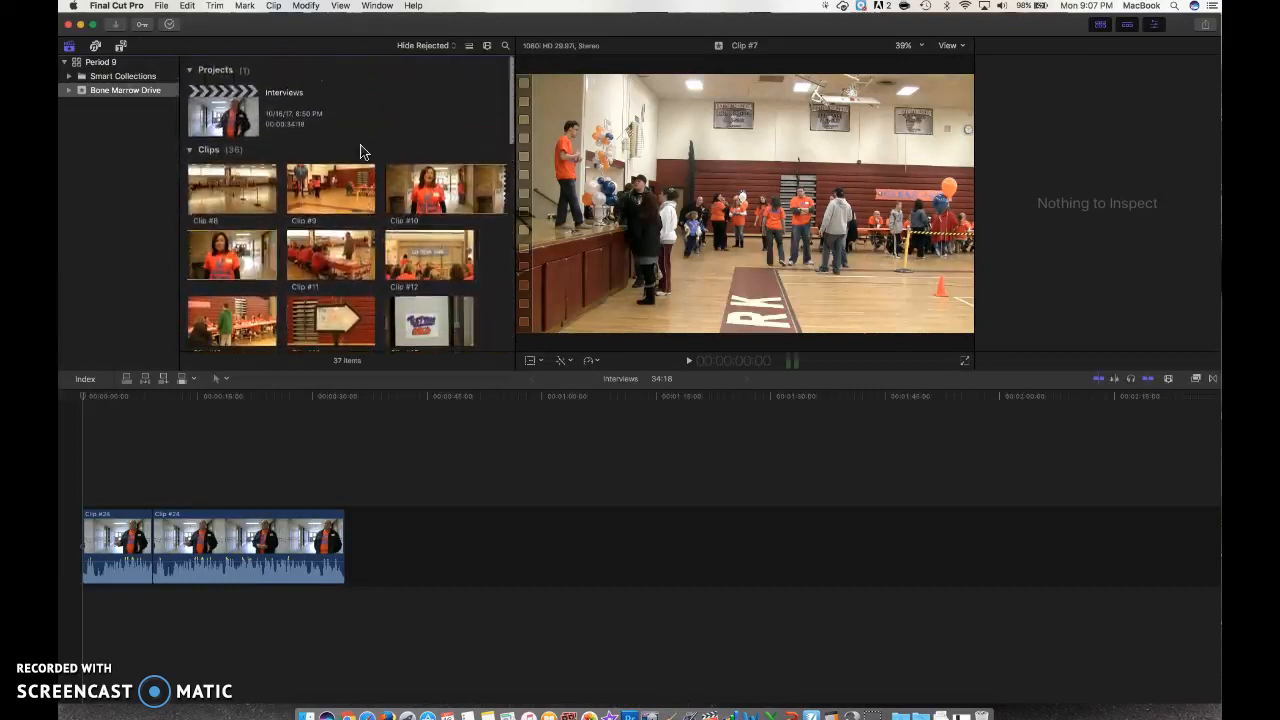
click(377, 131)
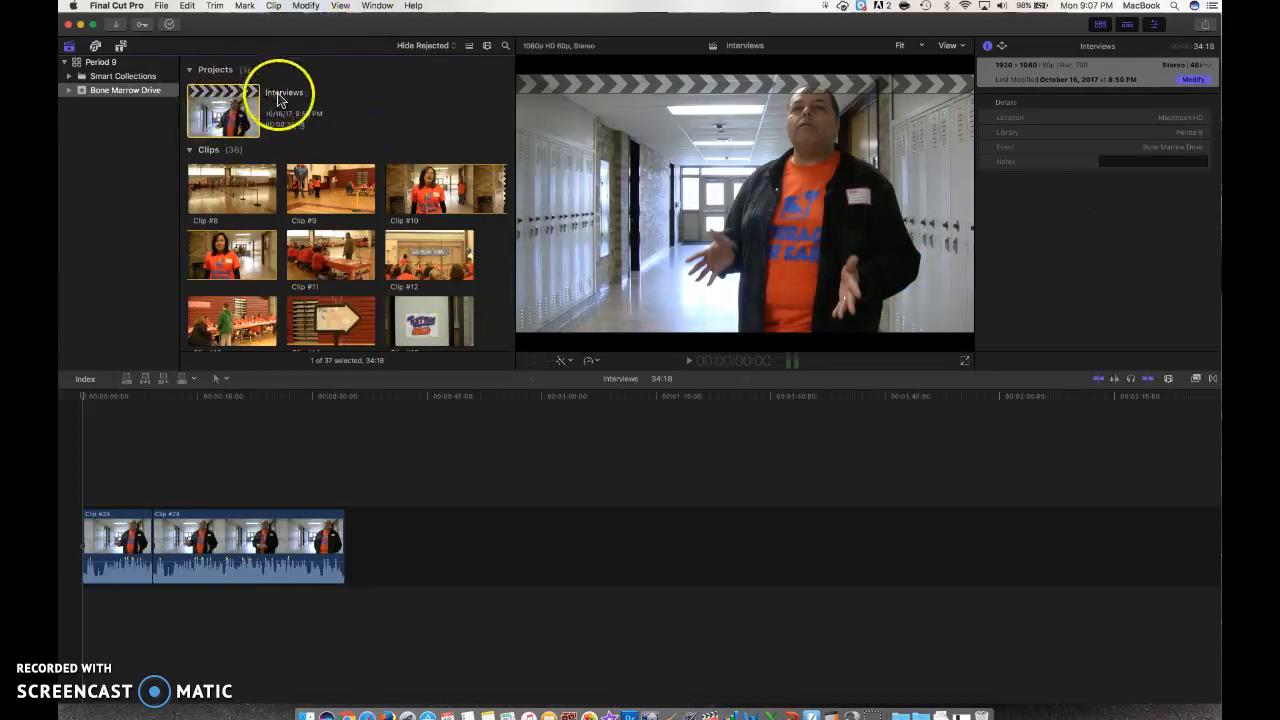
click(300, 198)
Step: Load the Interviews project's opening hallway frame back into the viewer
scroll(300, 205, down, 2)
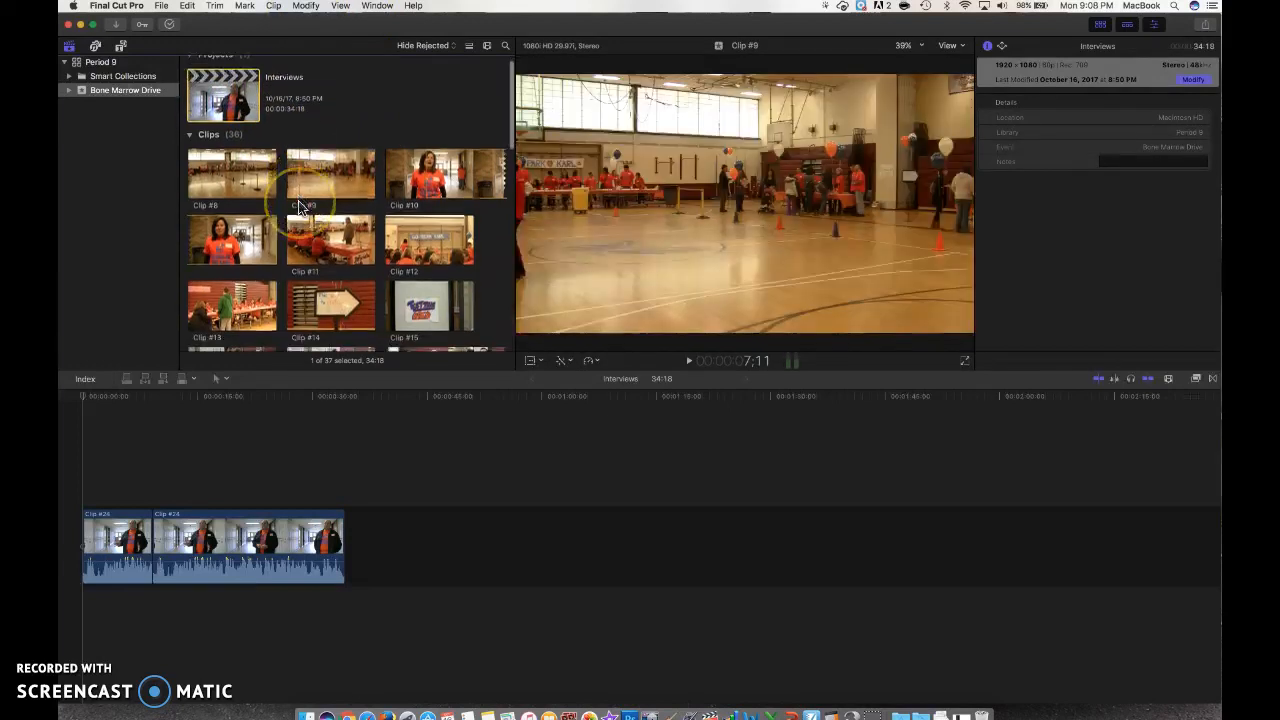
scroll(300, 205, down, 6)
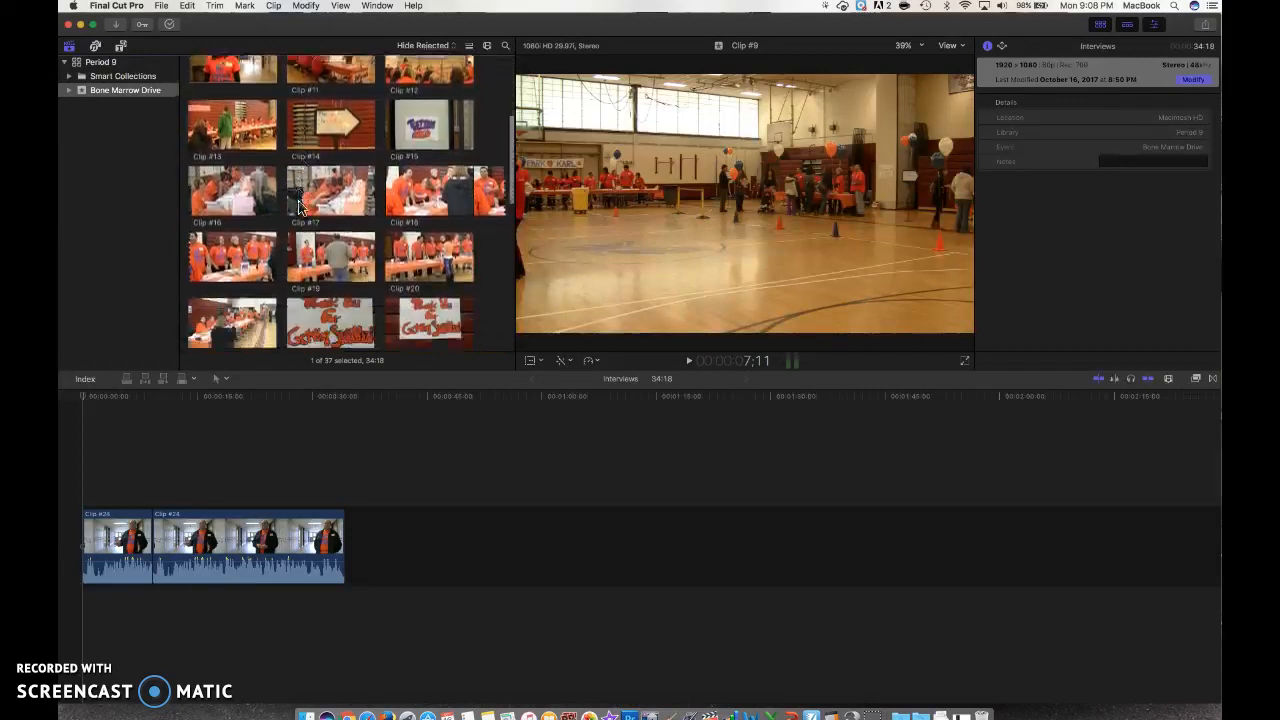
scroll(300, 205, up, 8)
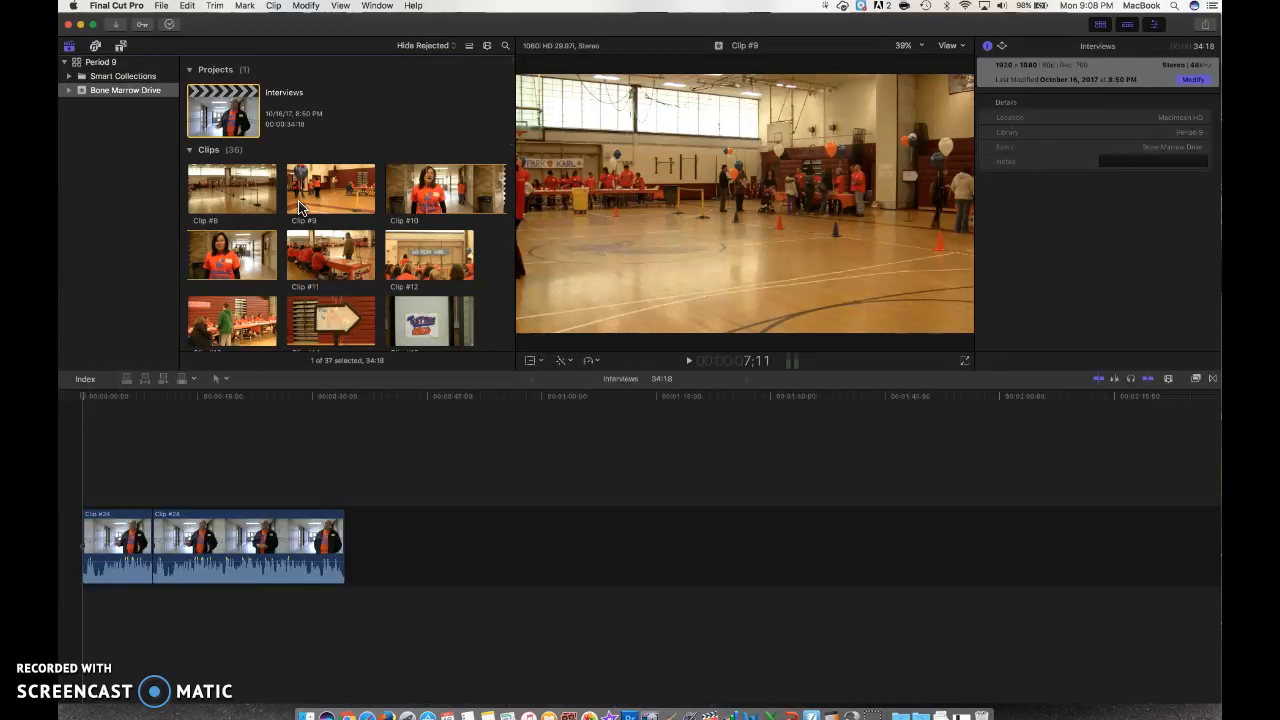
click(100, 172)
right_click(99, 168)
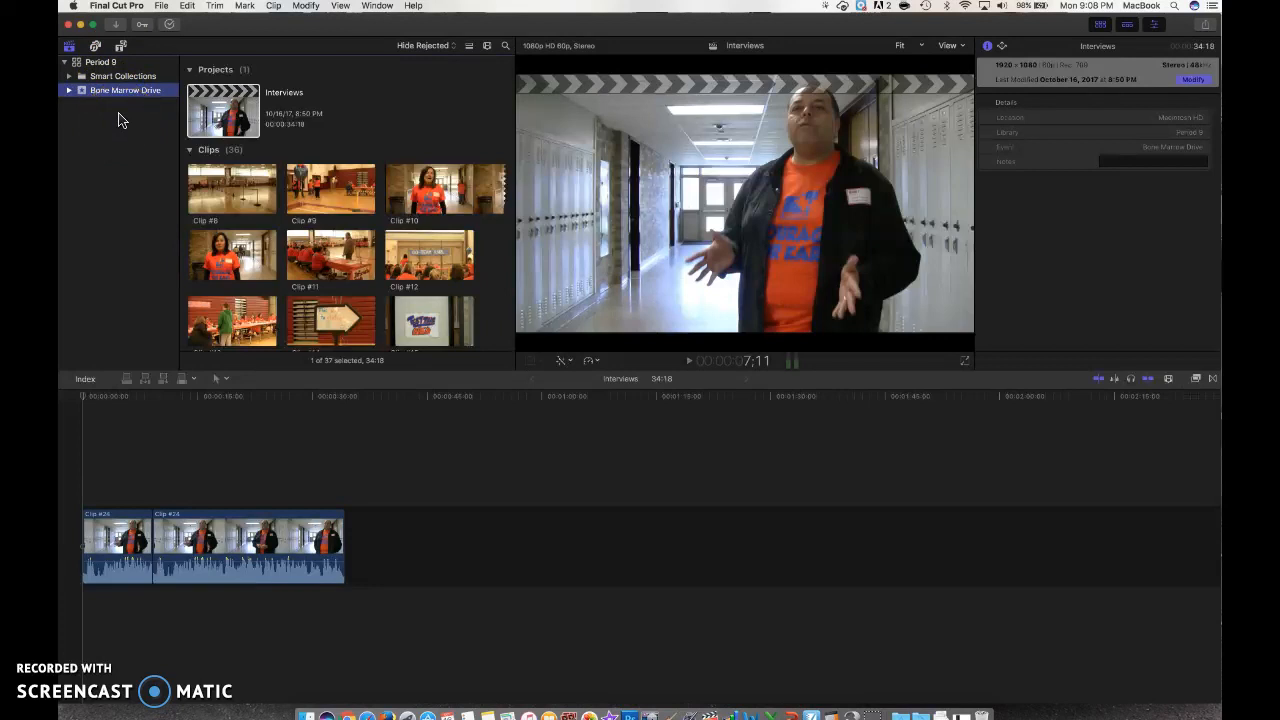
click(70, 48)
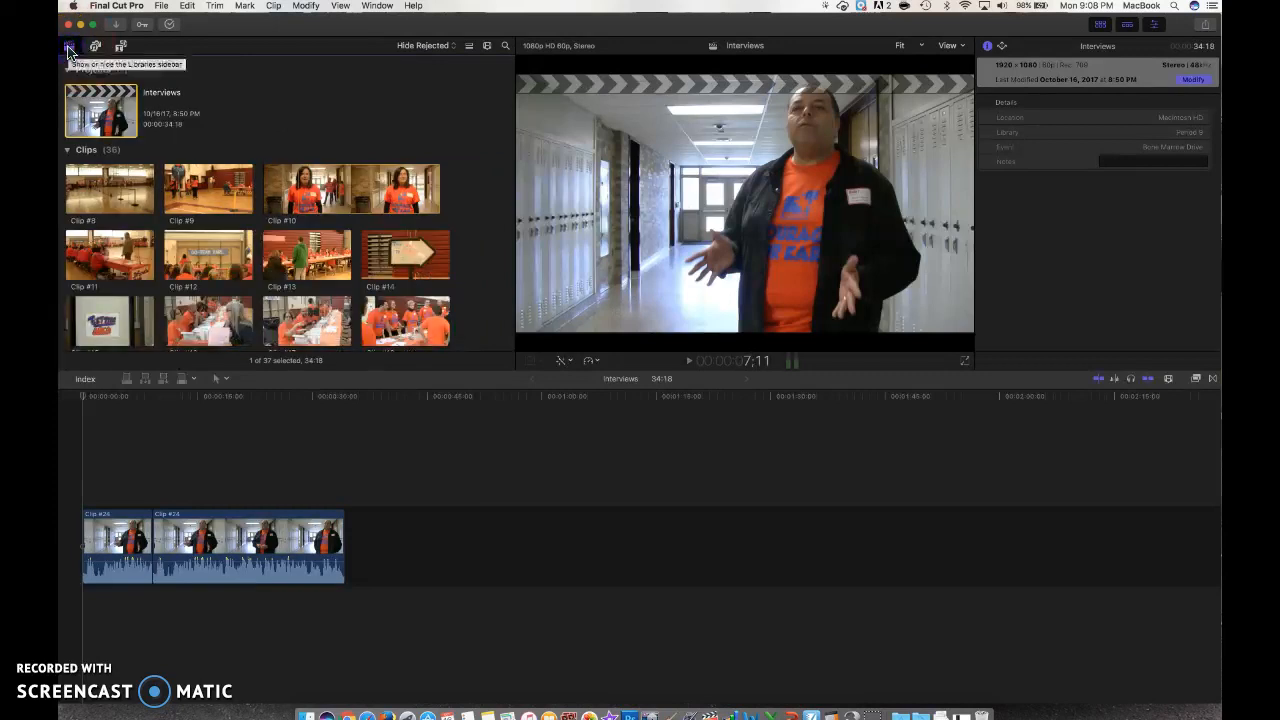
click(70, 48)
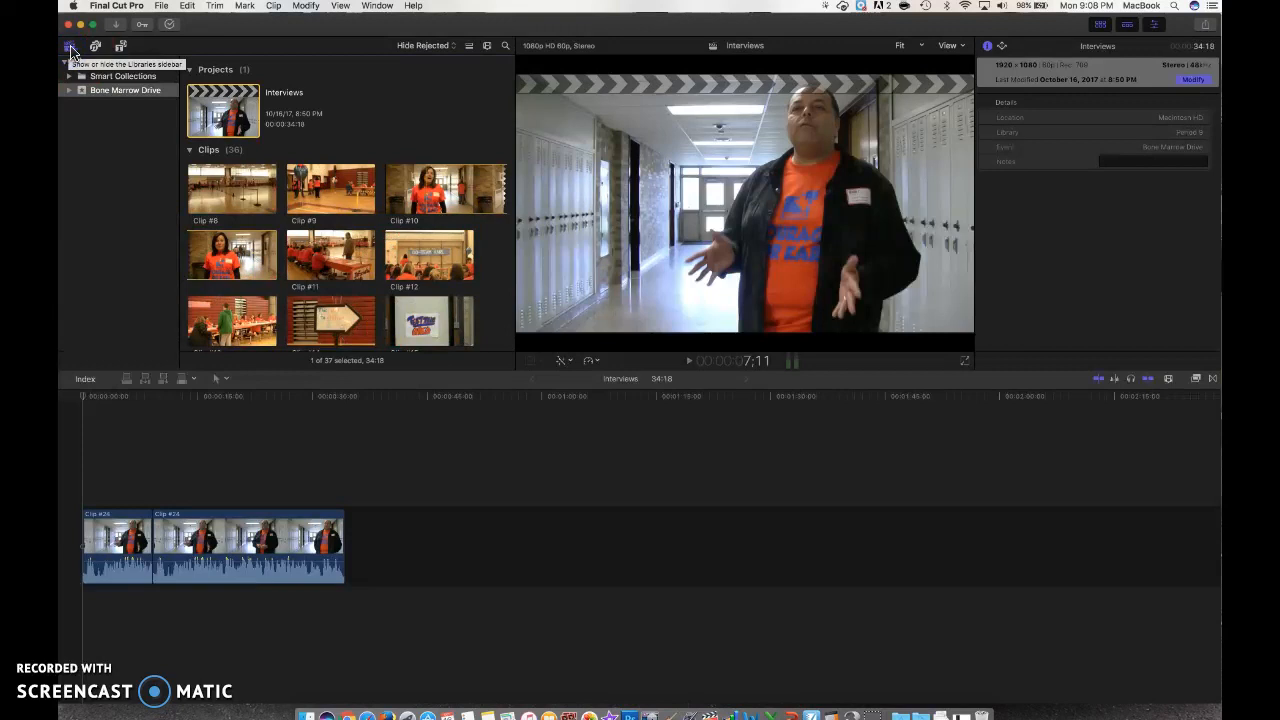
click(70, 48)
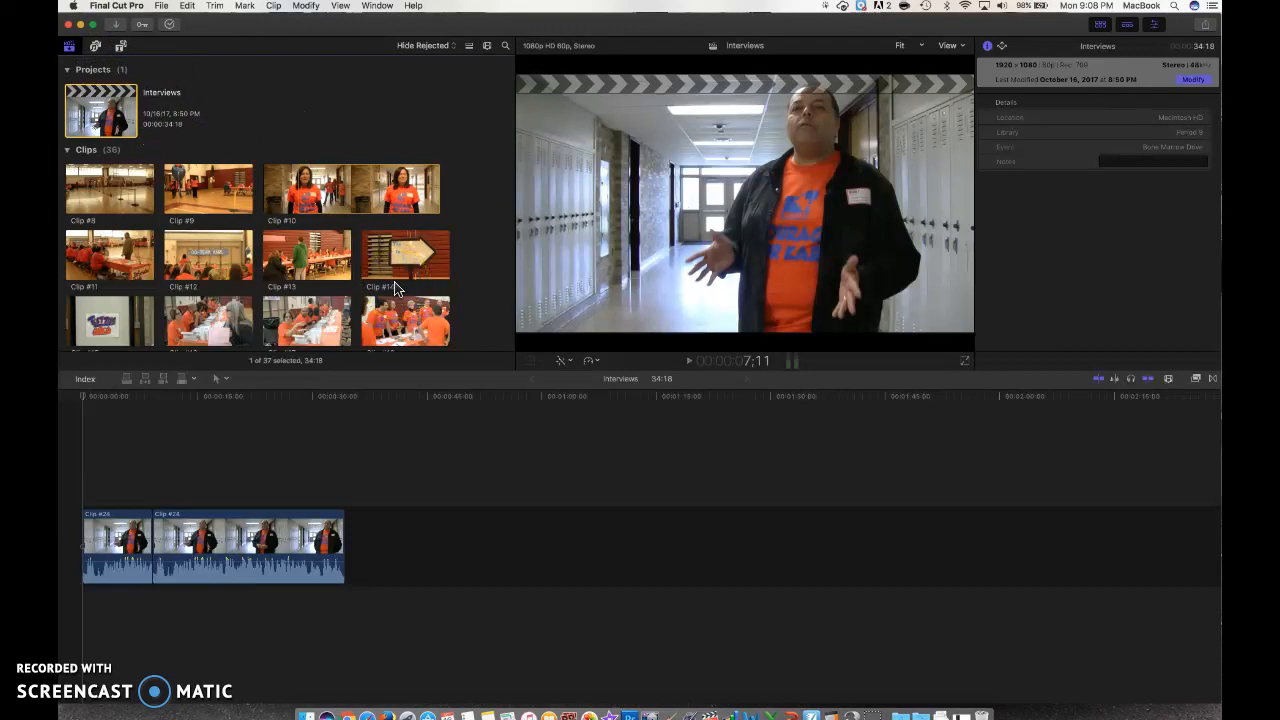
key(super+0)
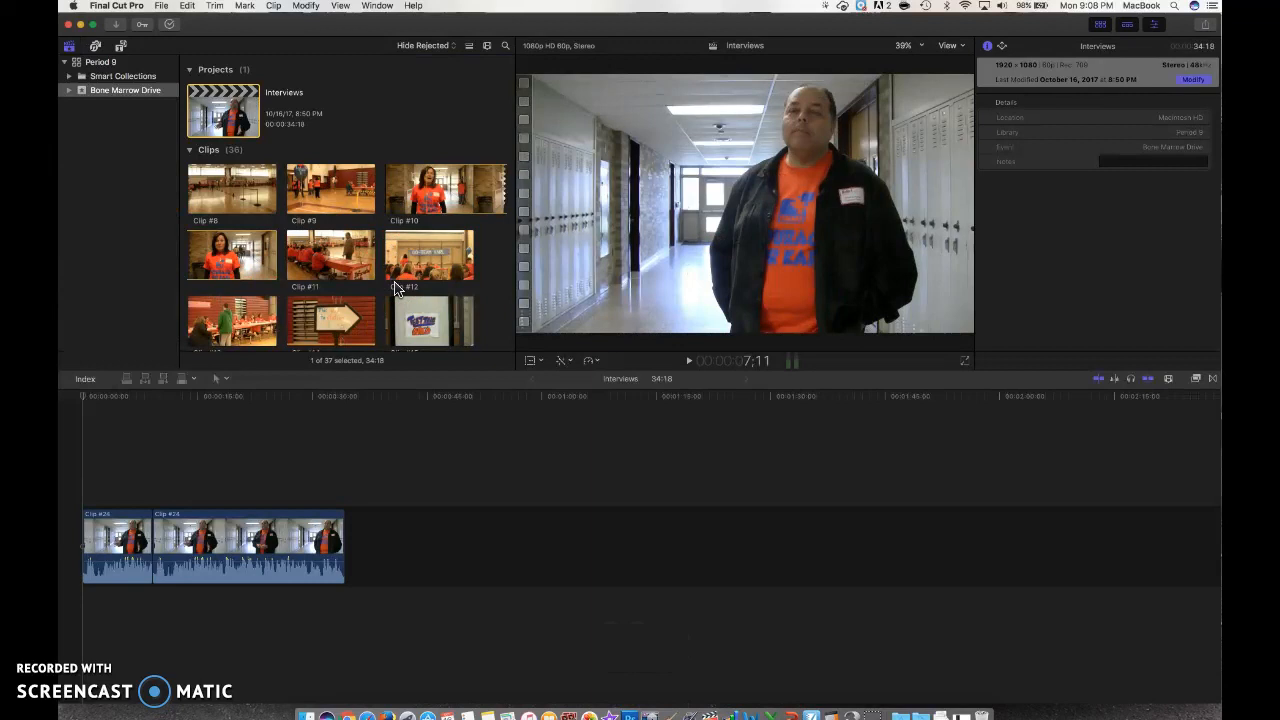
scroll(396, 289, down, 5)
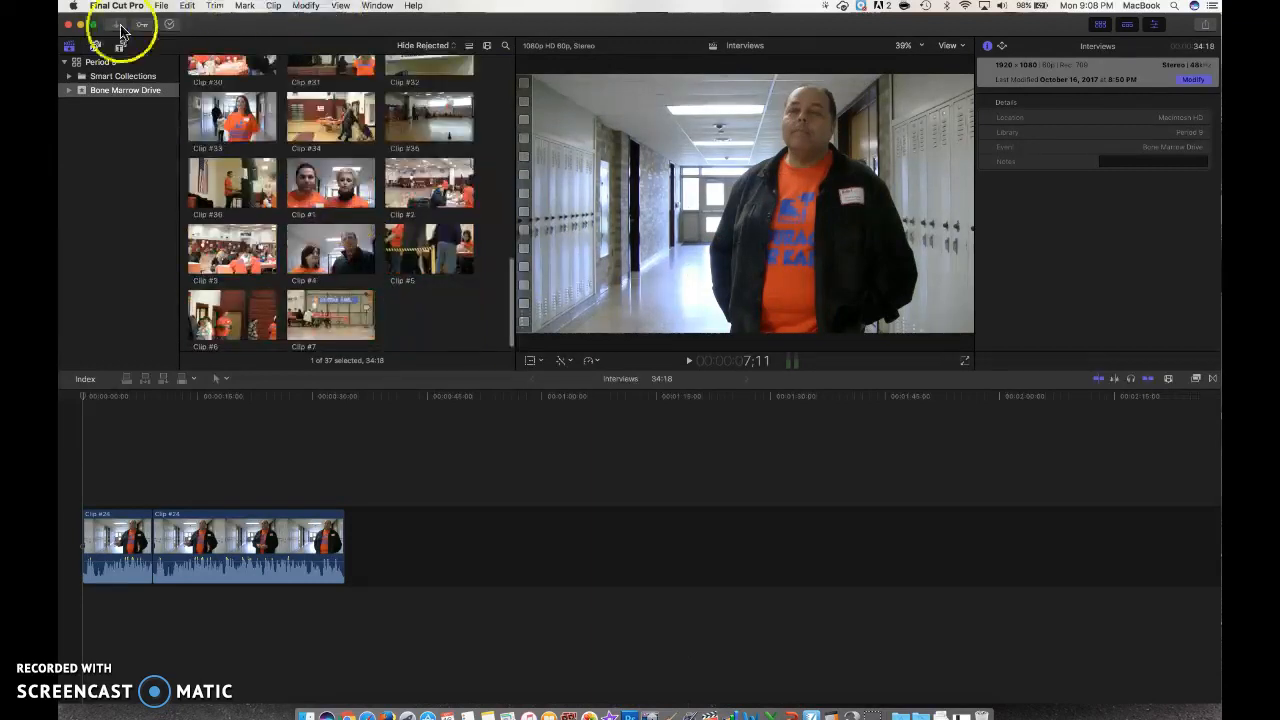
Step: Hide the libraries sidebar, preview Clip #33, then deselect all clips in the browser
click(69, 46)
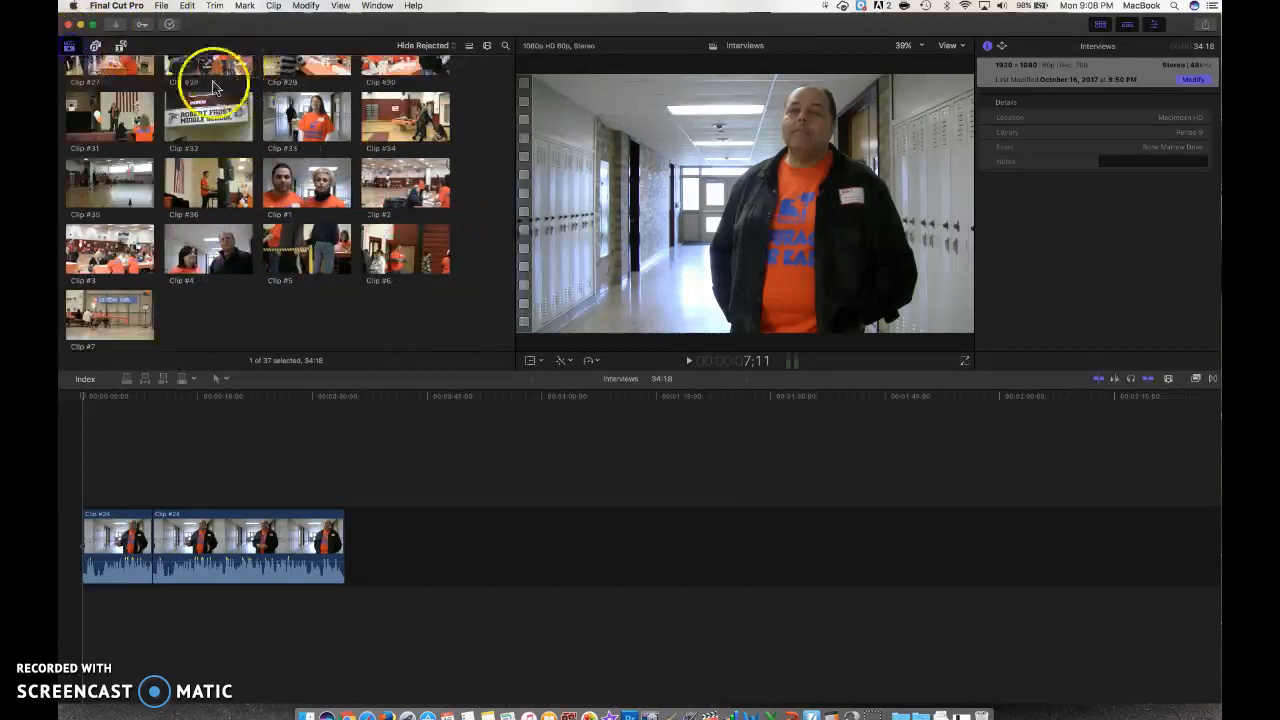
scroll(272, 133, up, 1)
click(270, 133)
scroll(270, 133, up, 10)
scroll(270, 133, down, 1)
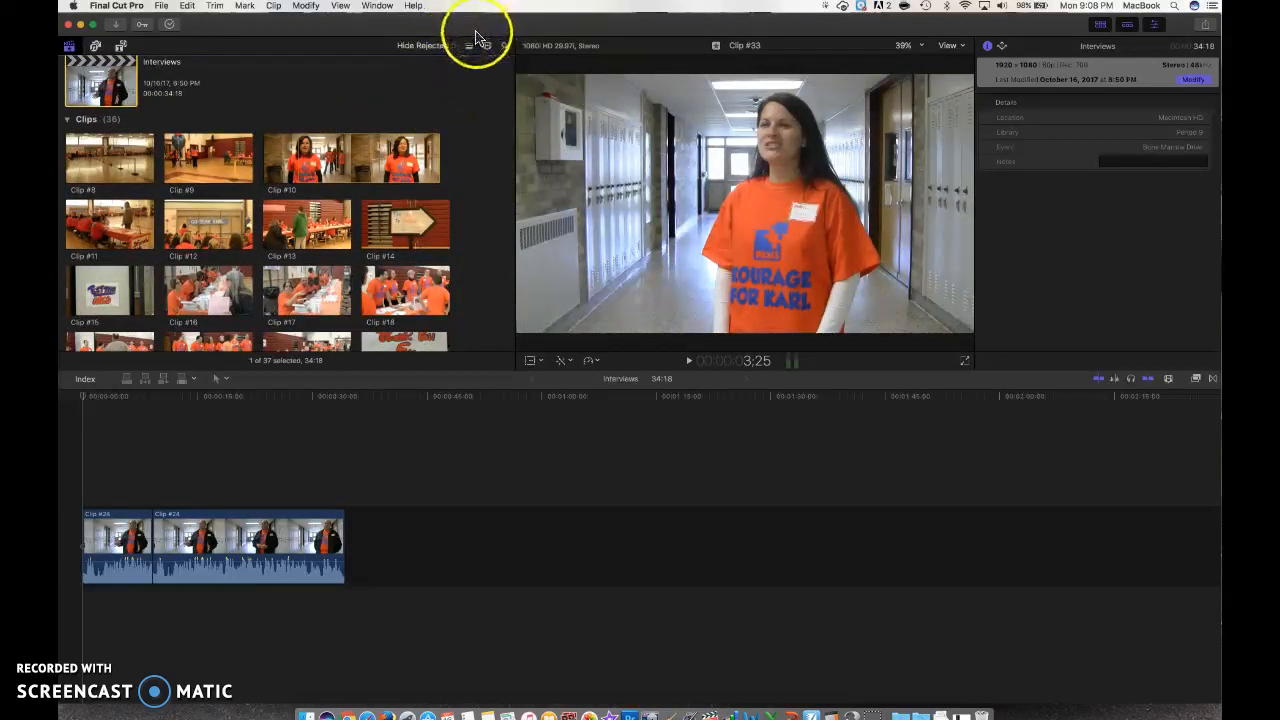
click(463, 64)
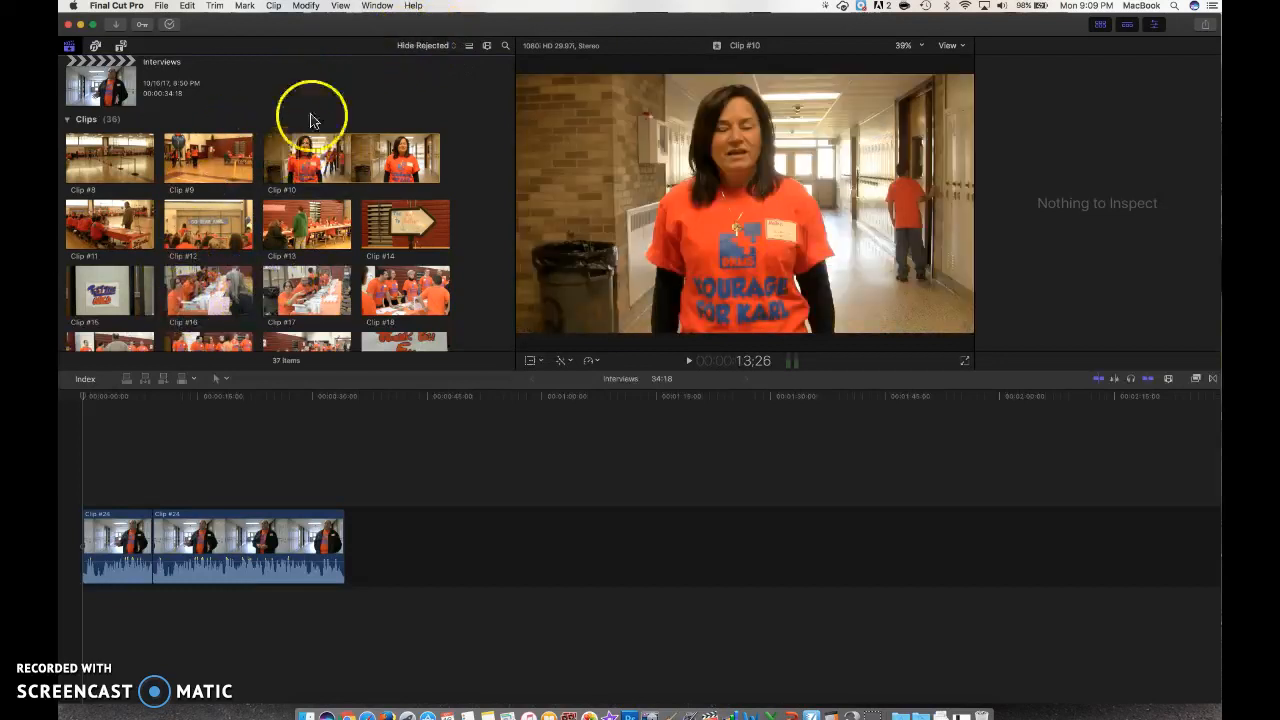
click(469, 46)
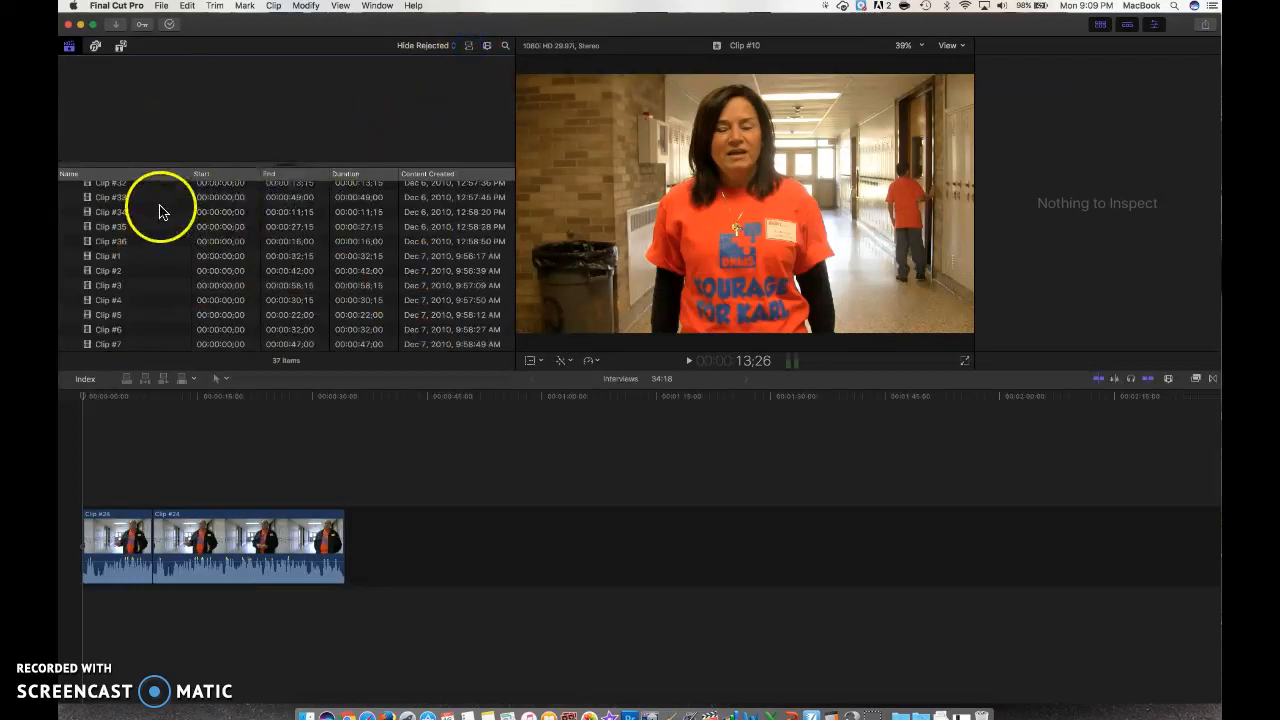
scroll(167, 272, up, 3)
scroll(167, 272, up, 5)
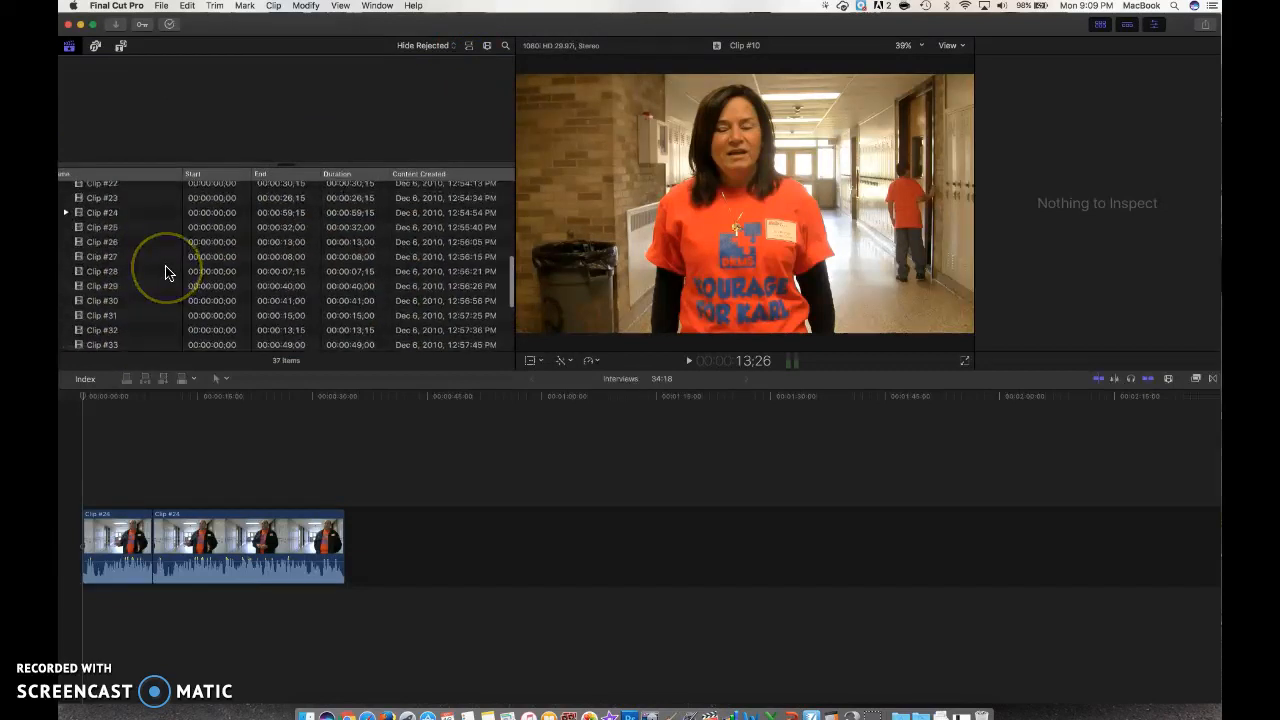
click(469, 47)
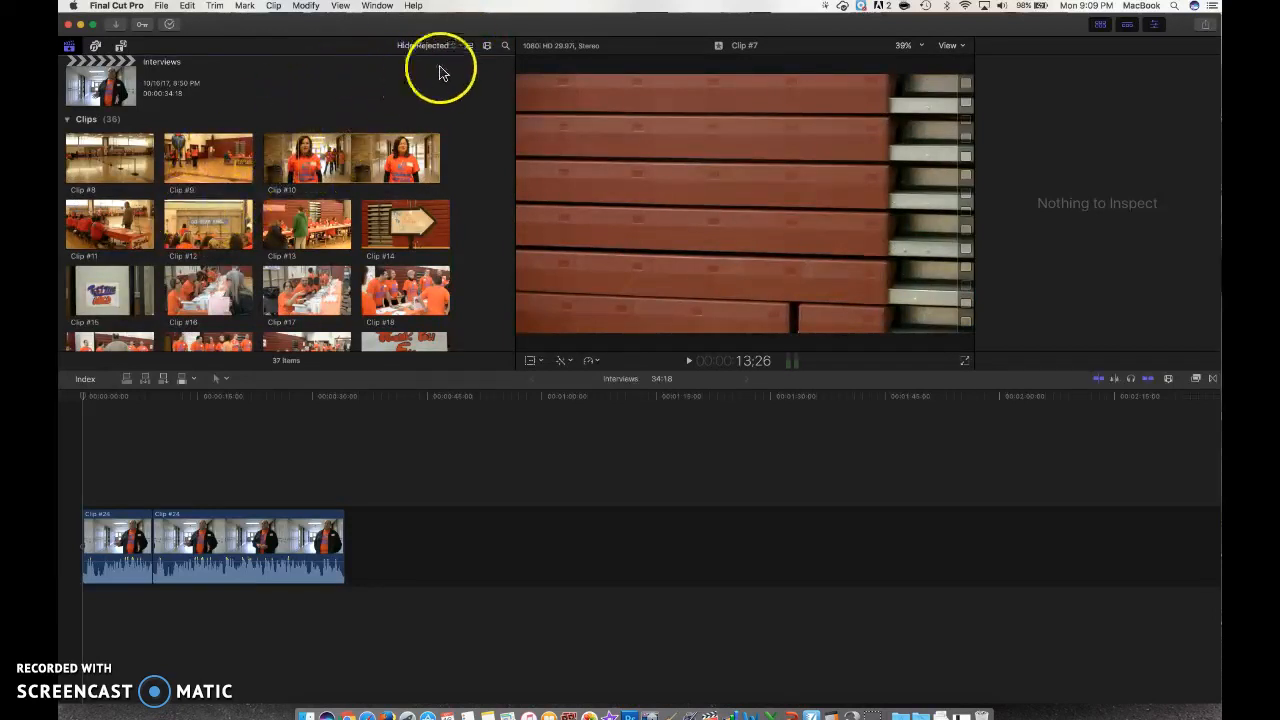
scroll(470, 65, down, 10)
scroll(462, 73, up, 10)
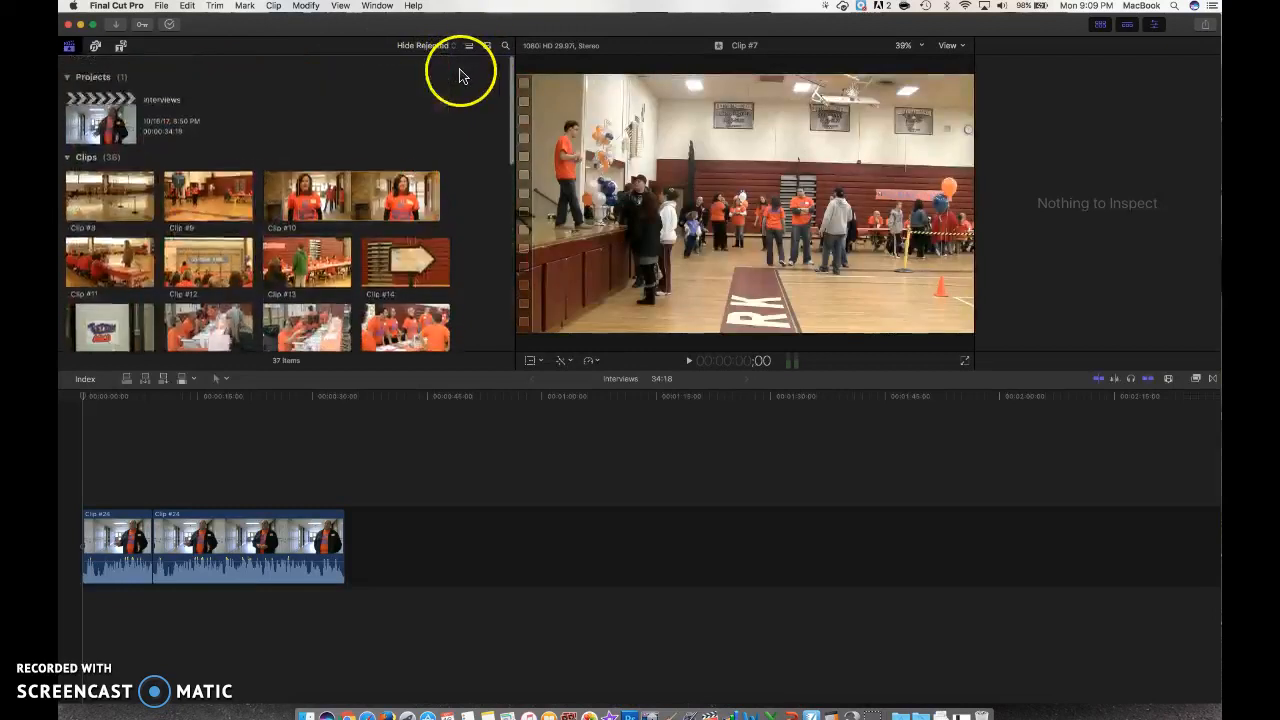
Step: Enlarge browser thumbnails and try filmstrip durations, settling on 30s per thumbnail
click(487, 47)
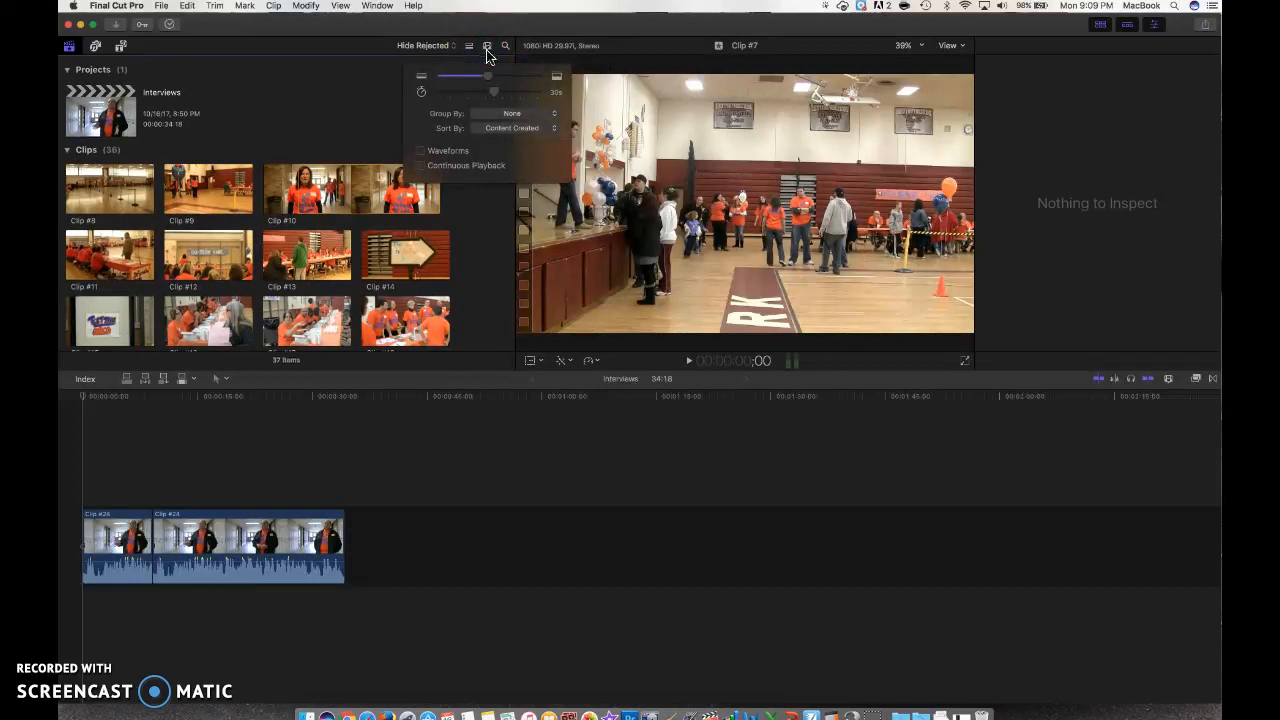
mouse_move(486, 77)
mouse_down()
mouse_move(515, 77)
mouse_move(491, 78)
mouse_up()
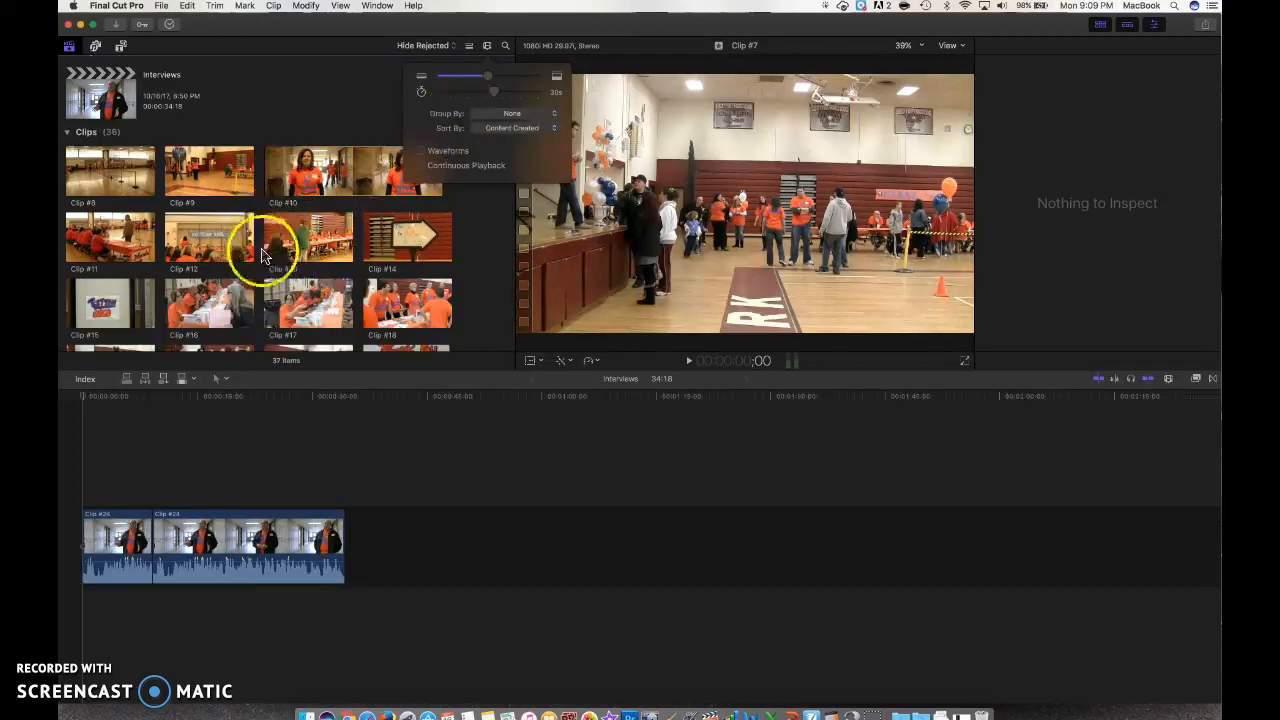
click(496, 93)
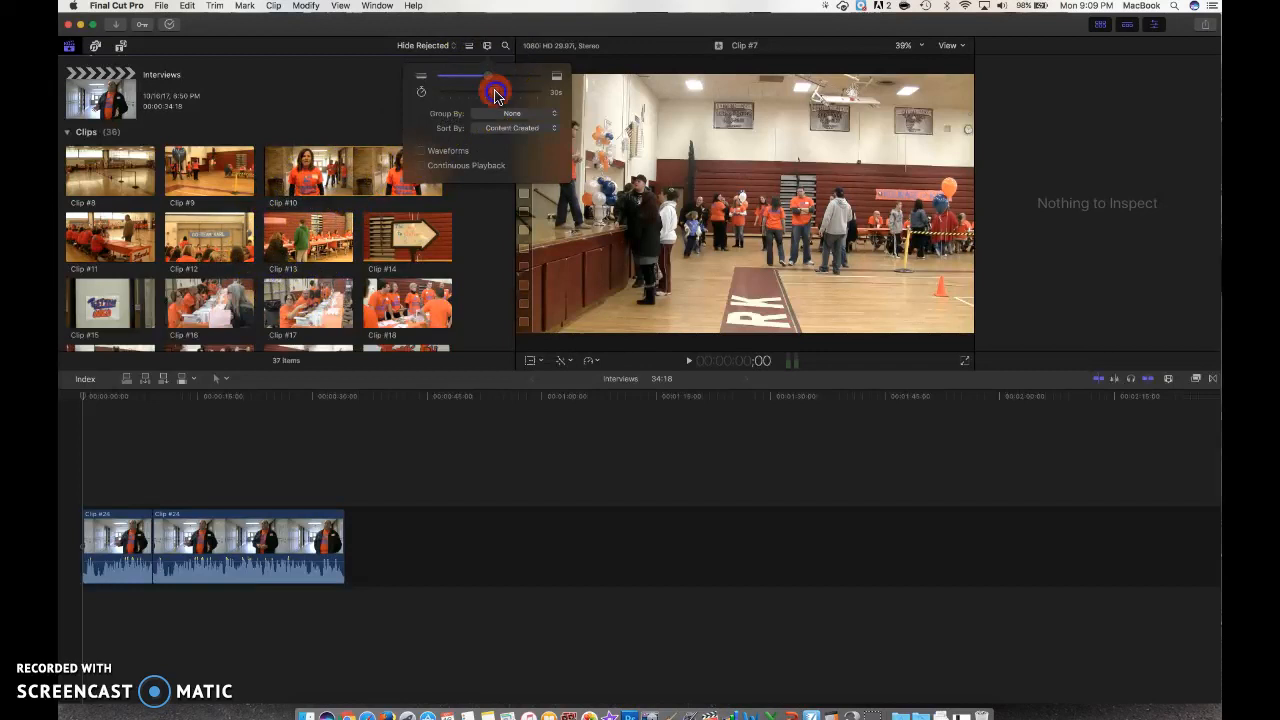
drag(501, 93, 511, 93)
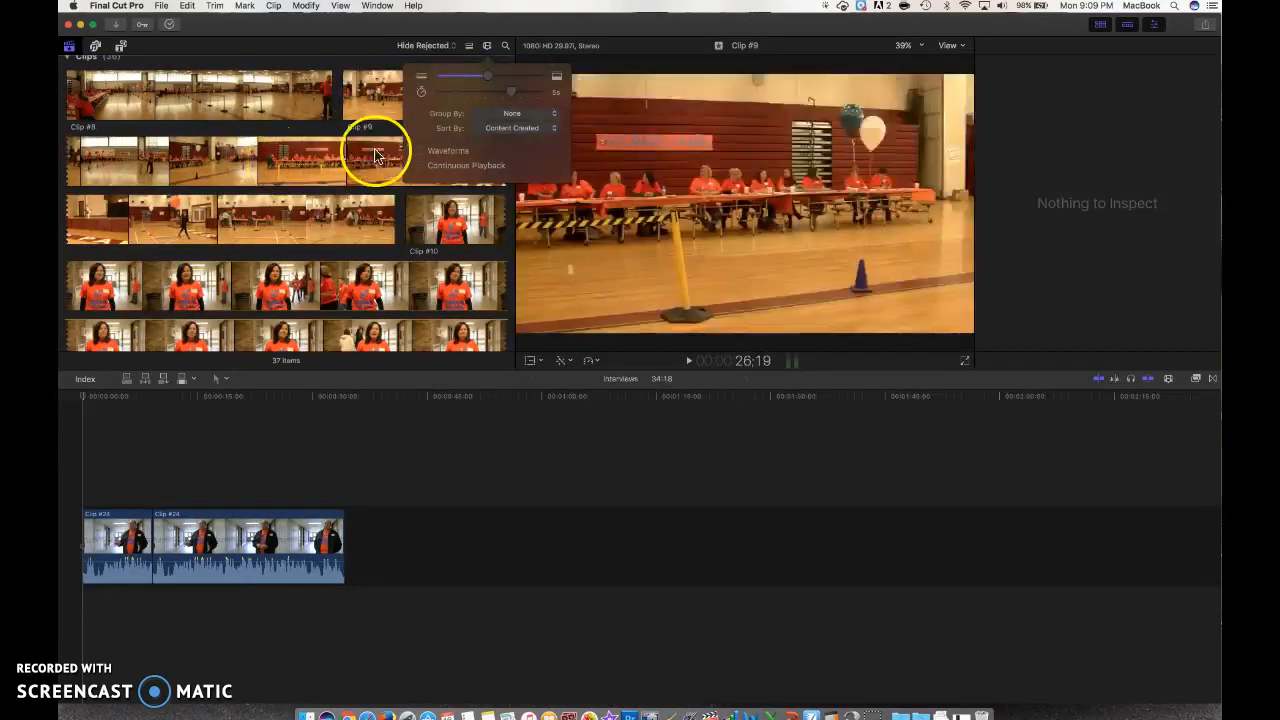
drag(512, 95, 475, 93)
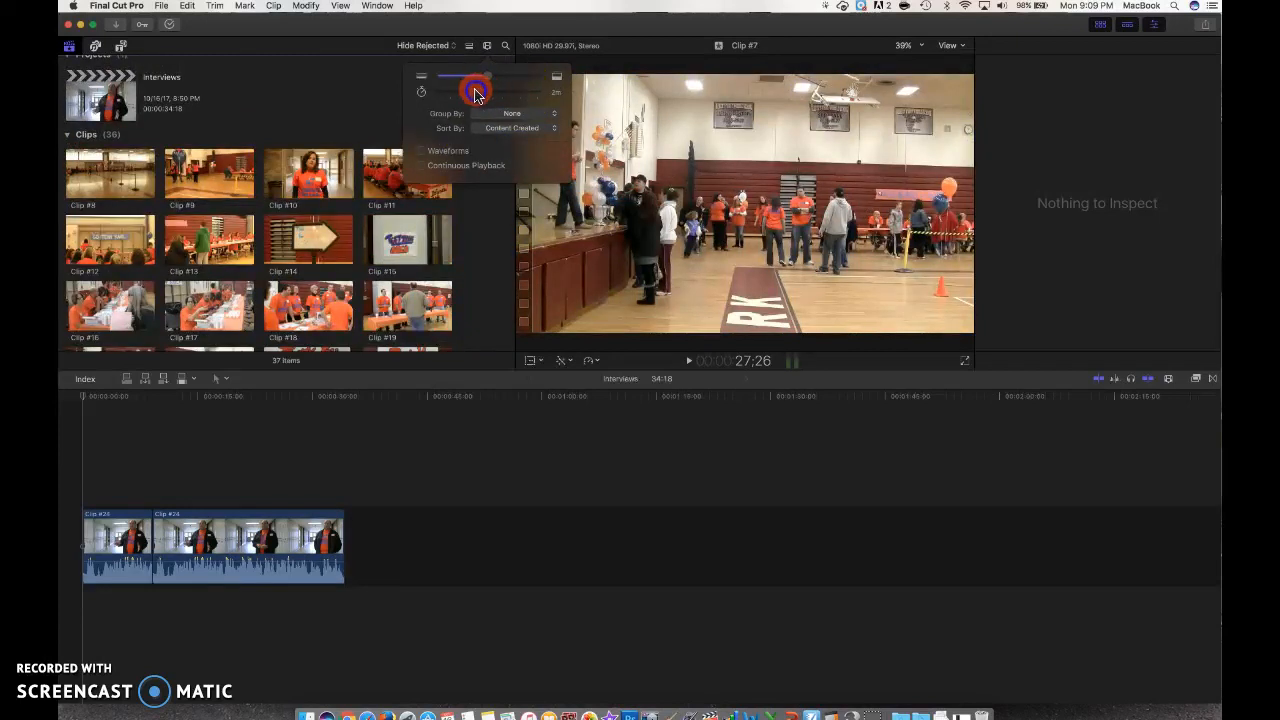
drag(471, 94, 494, 94)
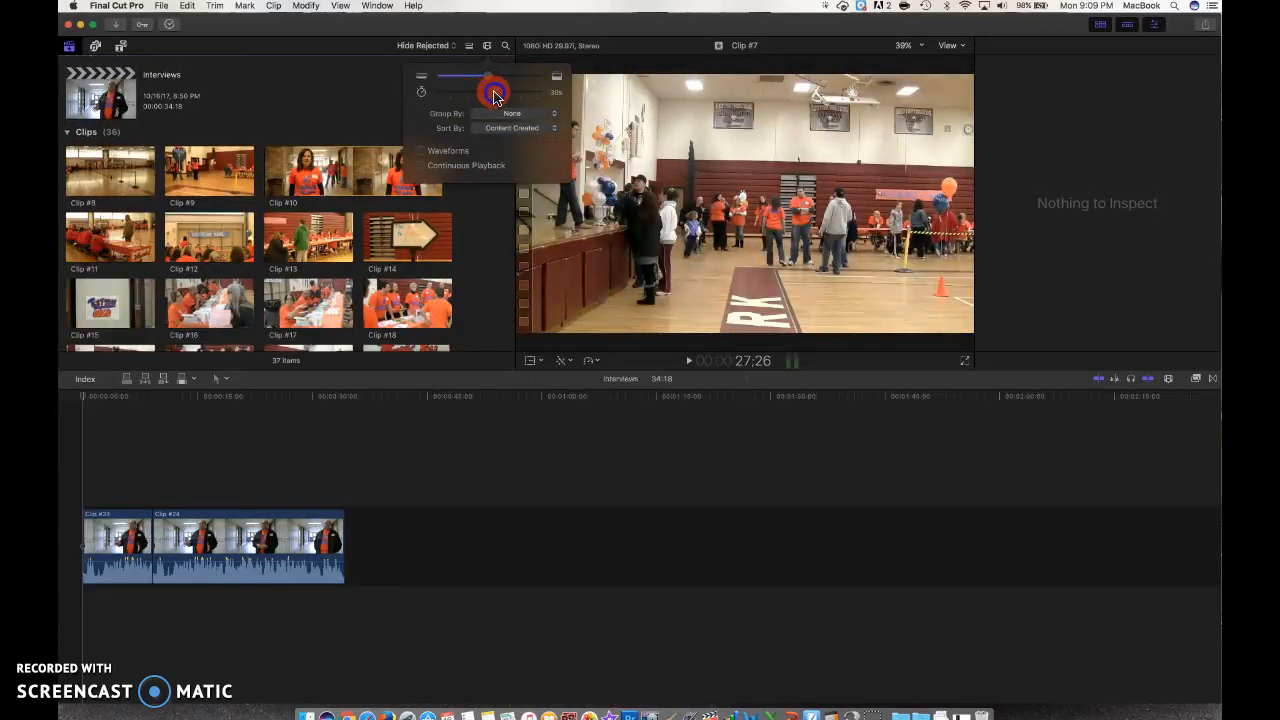
Step: Close the clip appearance popover and show Clip #7's properties in the inspector
click(487, 47)
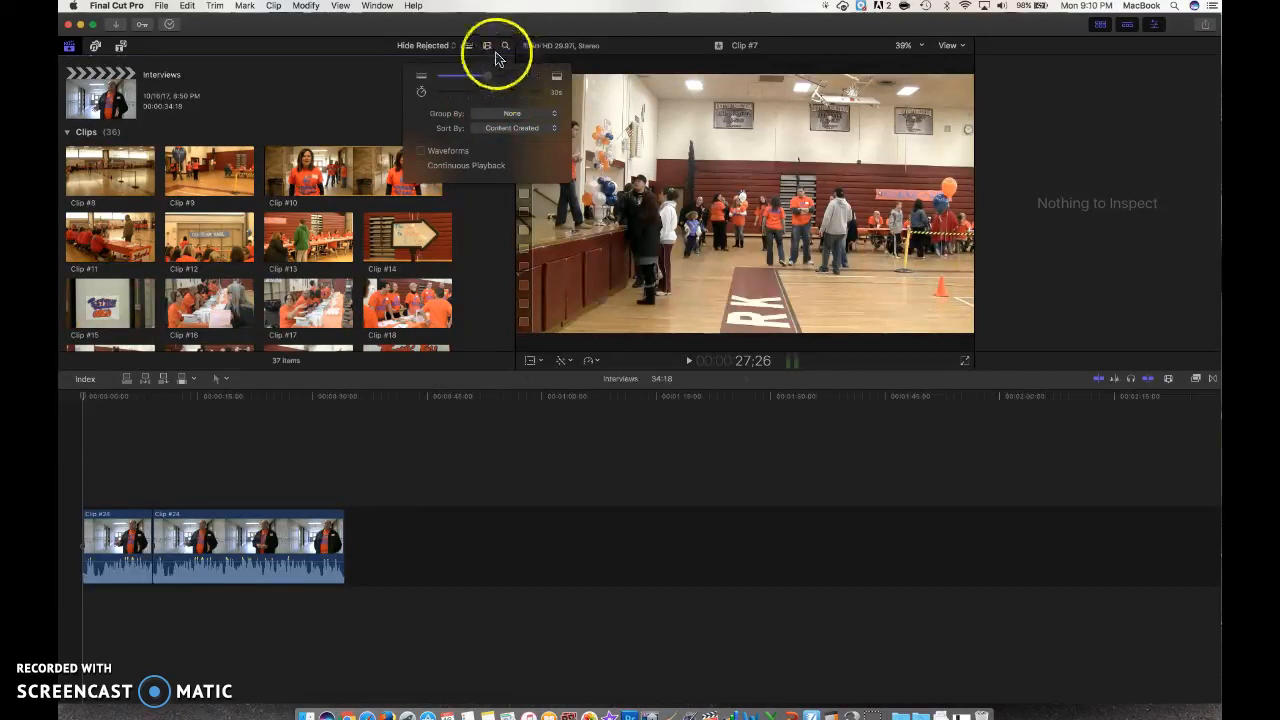
click(487, 47)
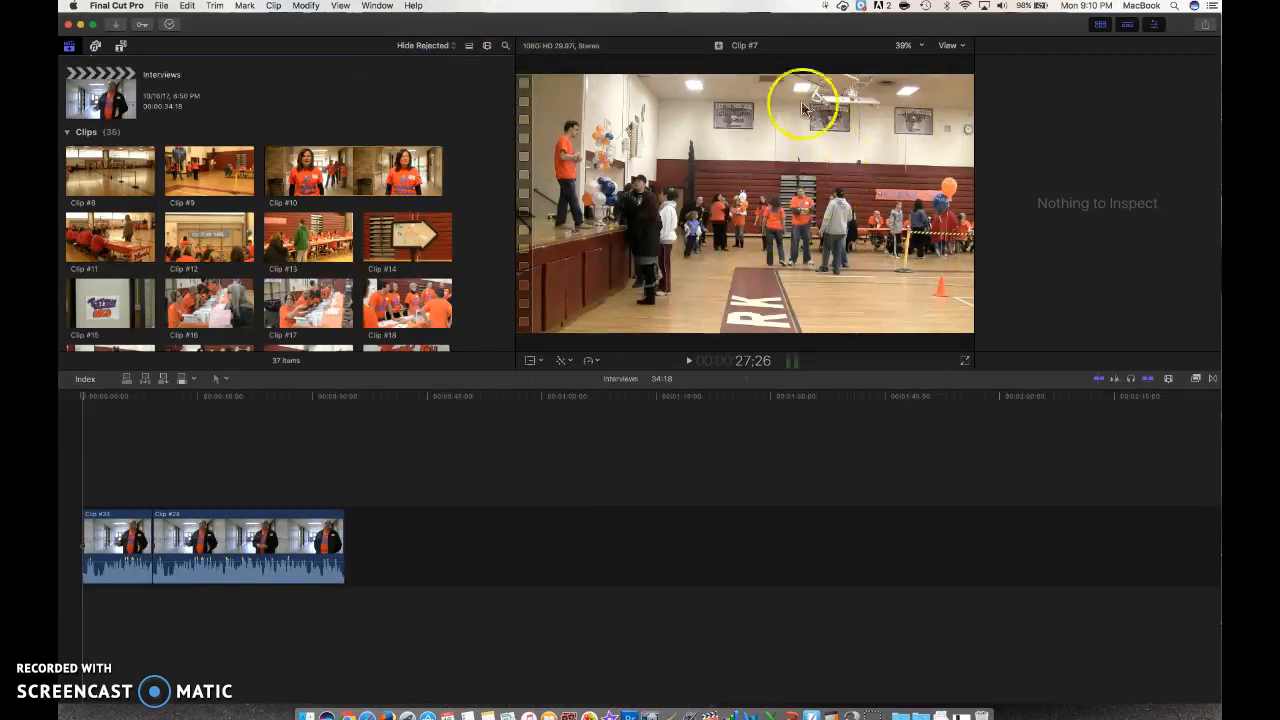
click(729, 128)
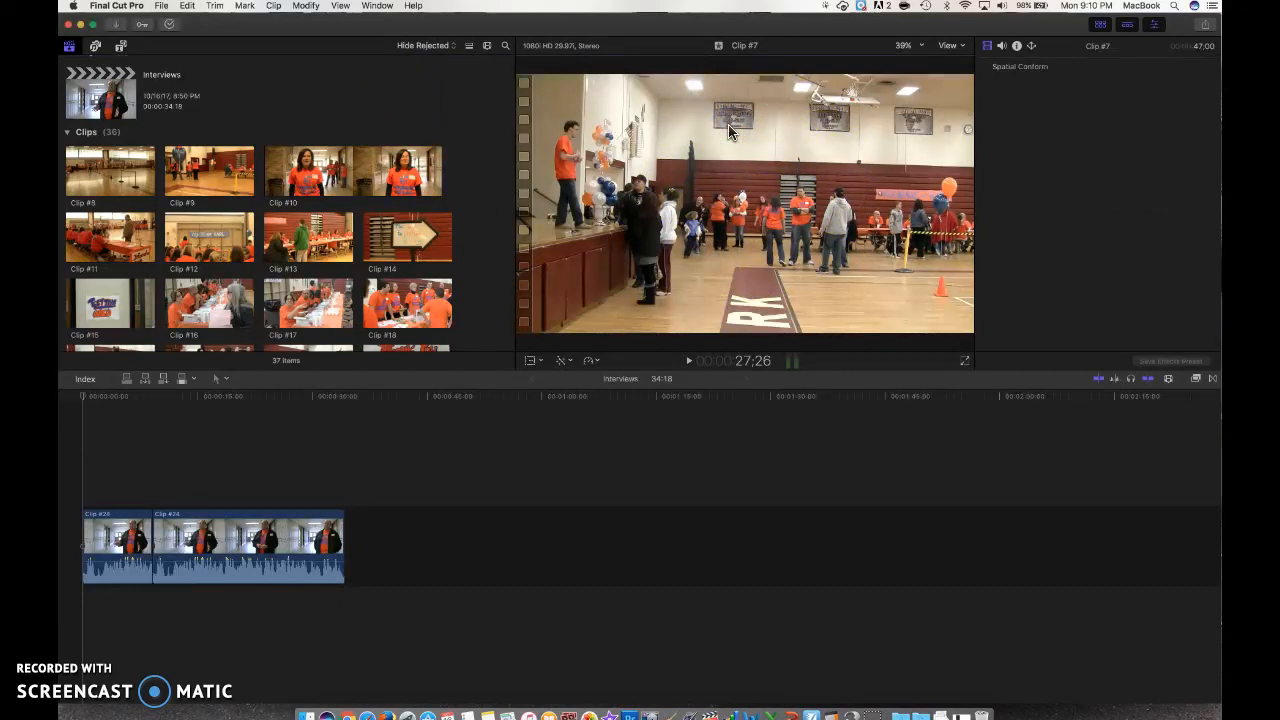
click(921, 46)
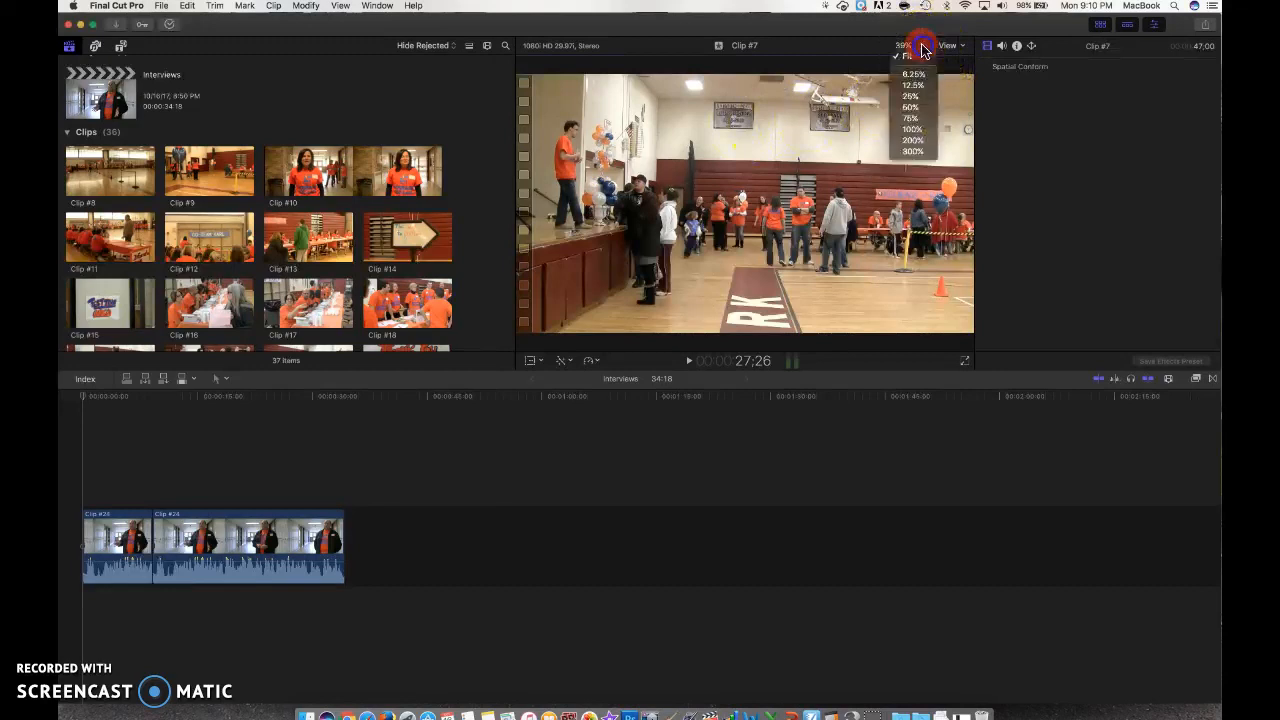
click(911, 130)
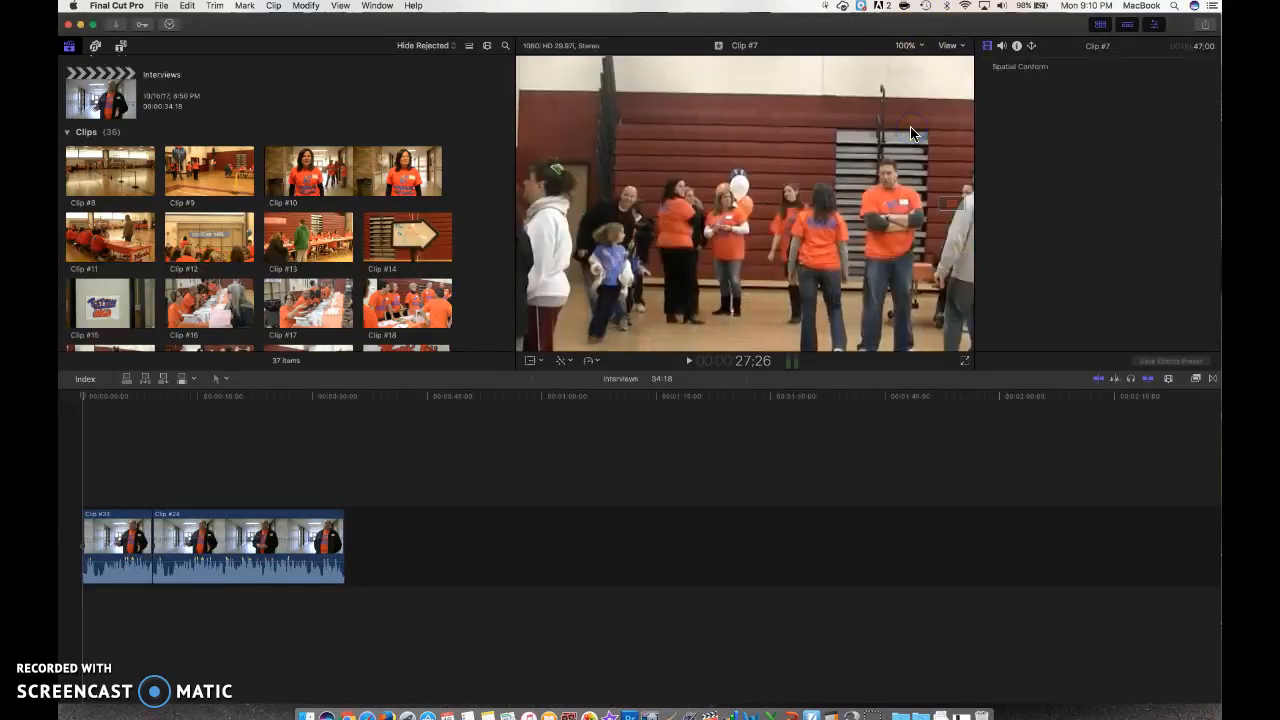
click(910, 47)
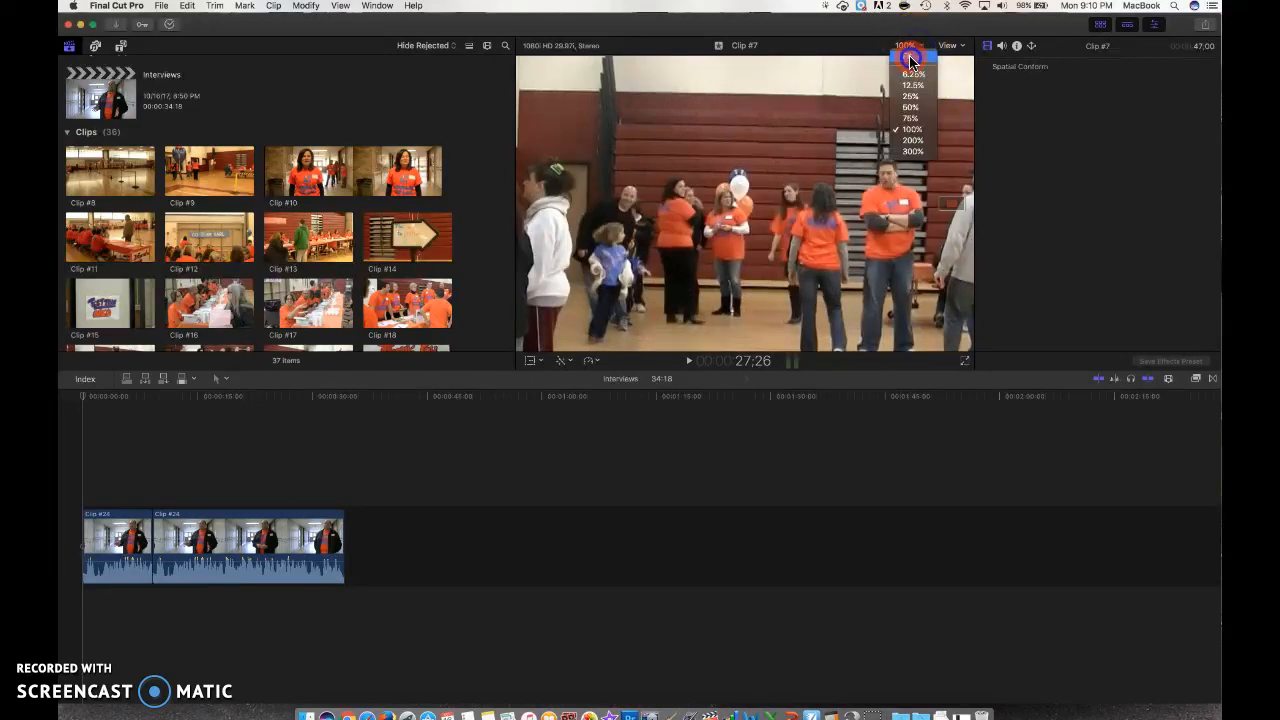
click(910, 61)
click(755, 118)
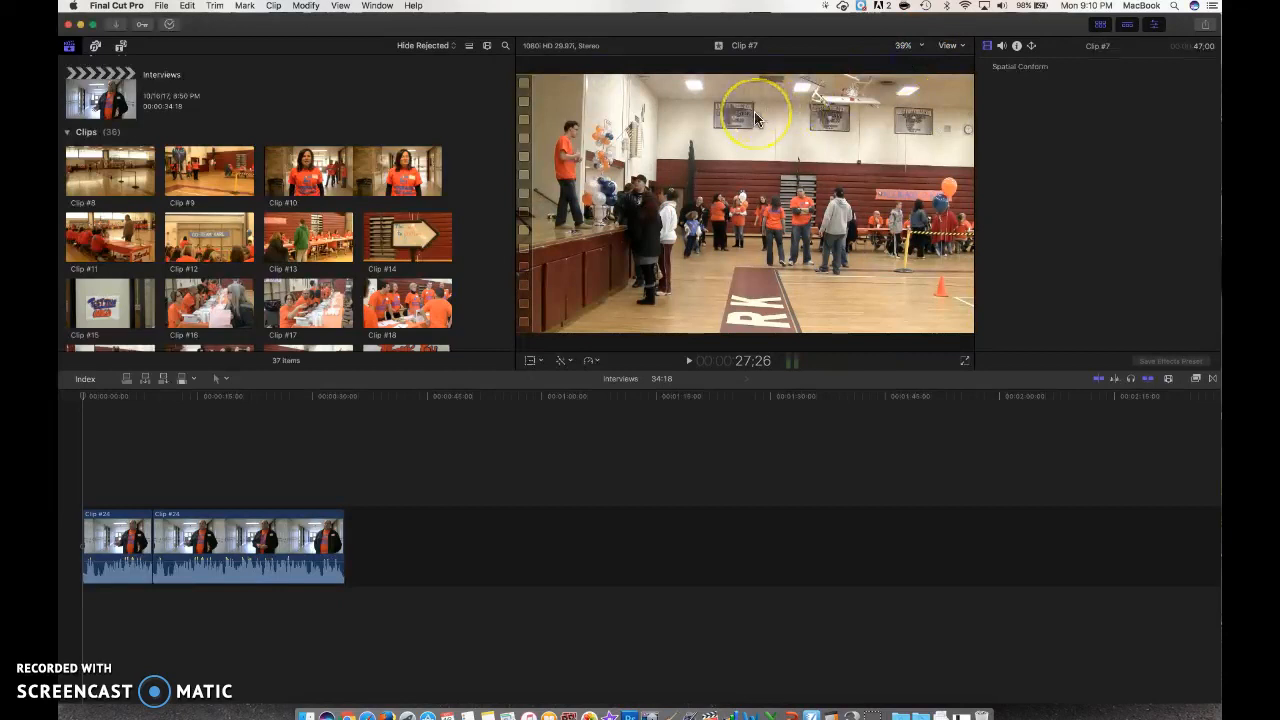
click(1096, 148)
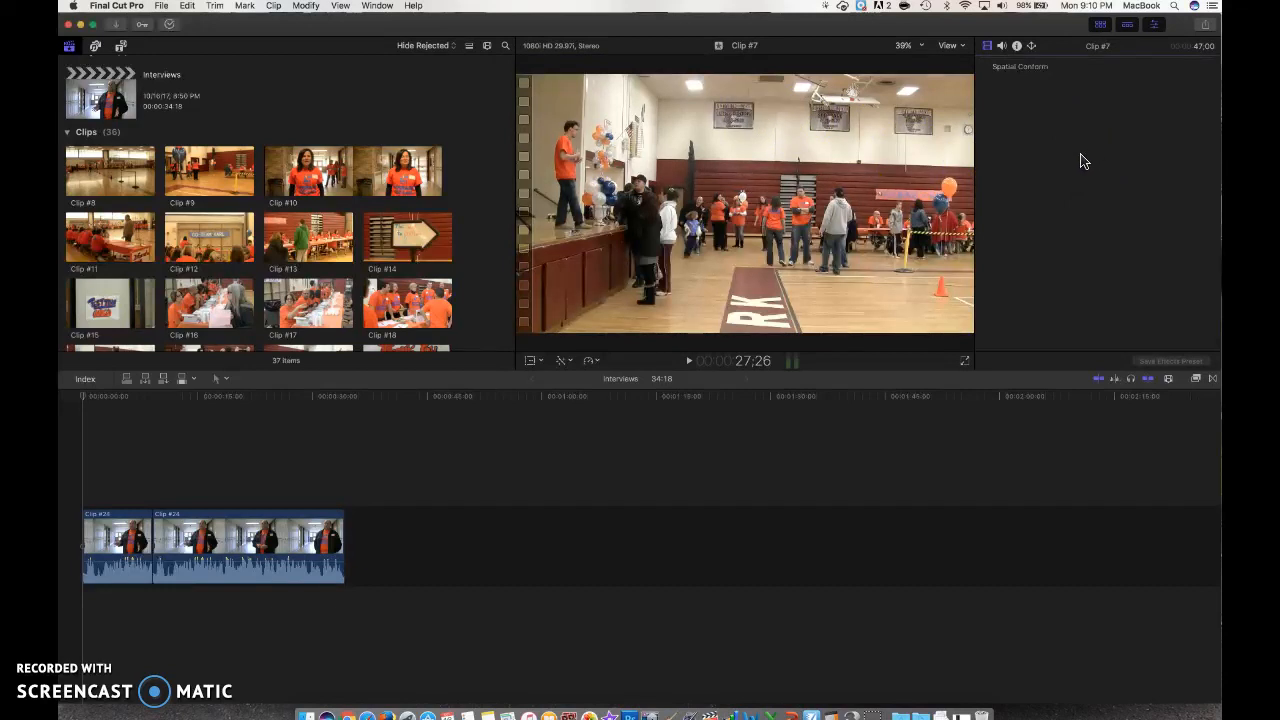
Step: Select the first interview clip in the timeline, then hide and reopen the inspector
click(113, 532)
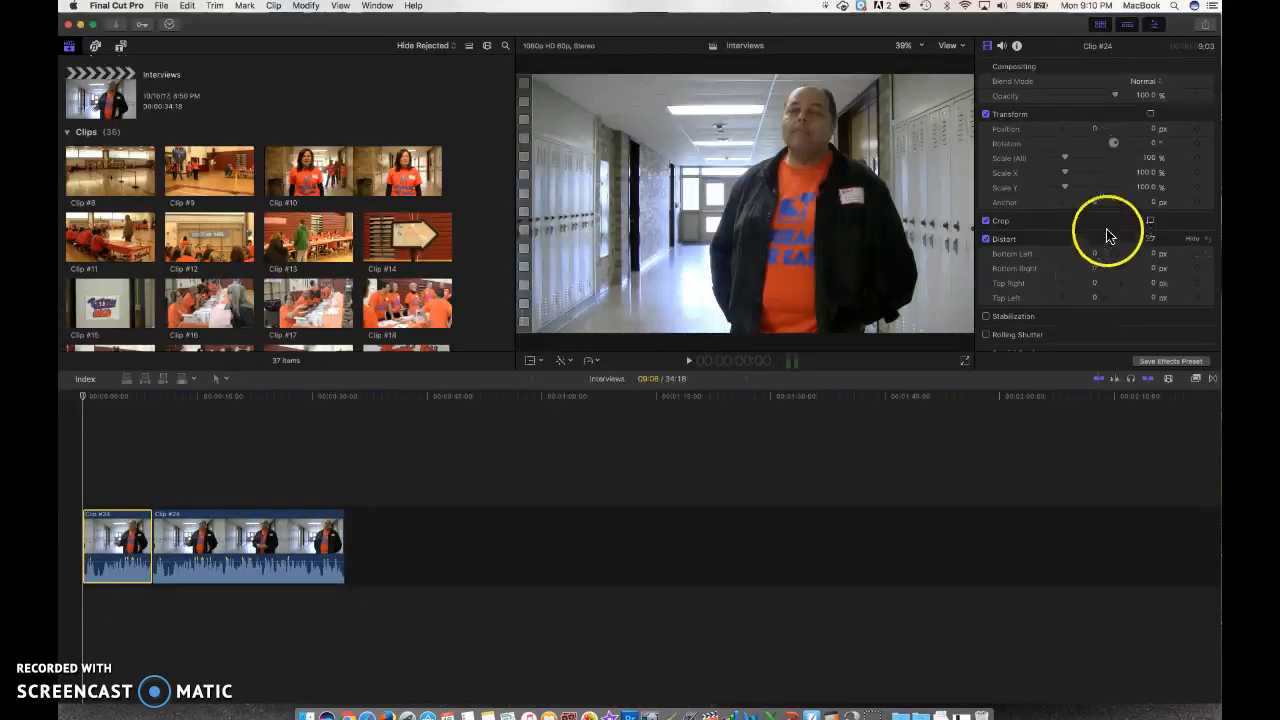
click(1155, 26)
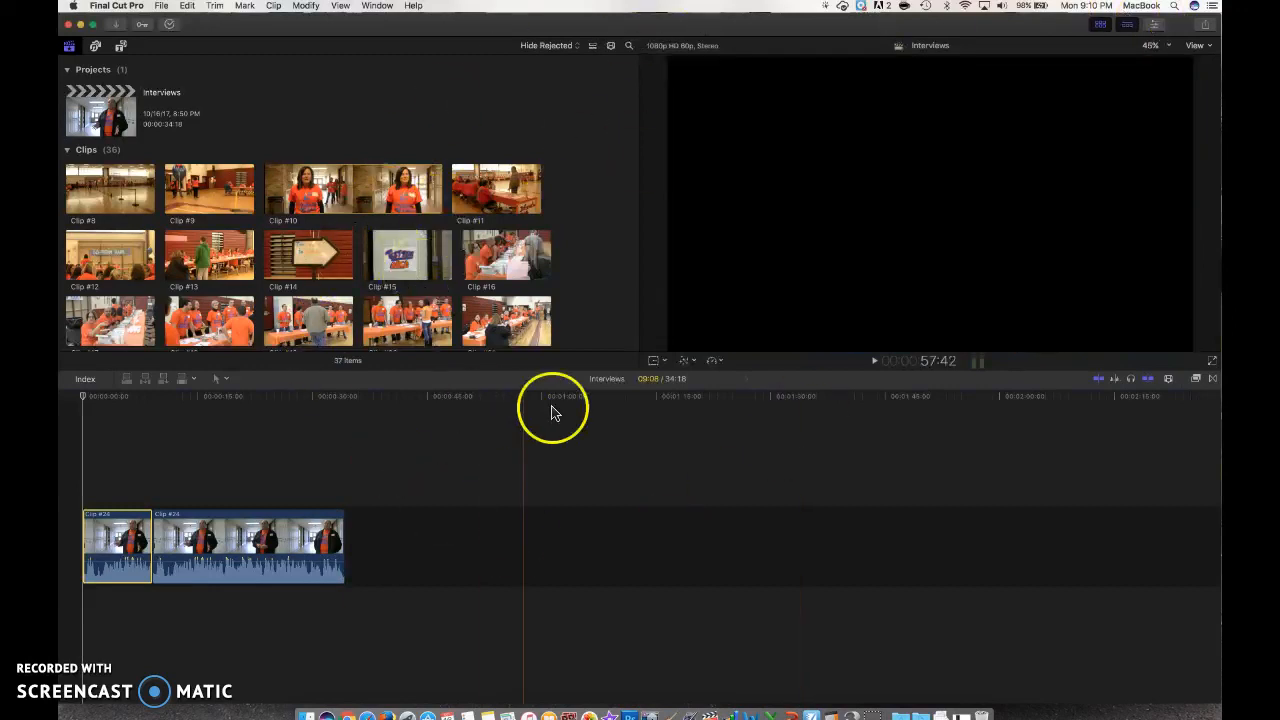
click(1155, 27)
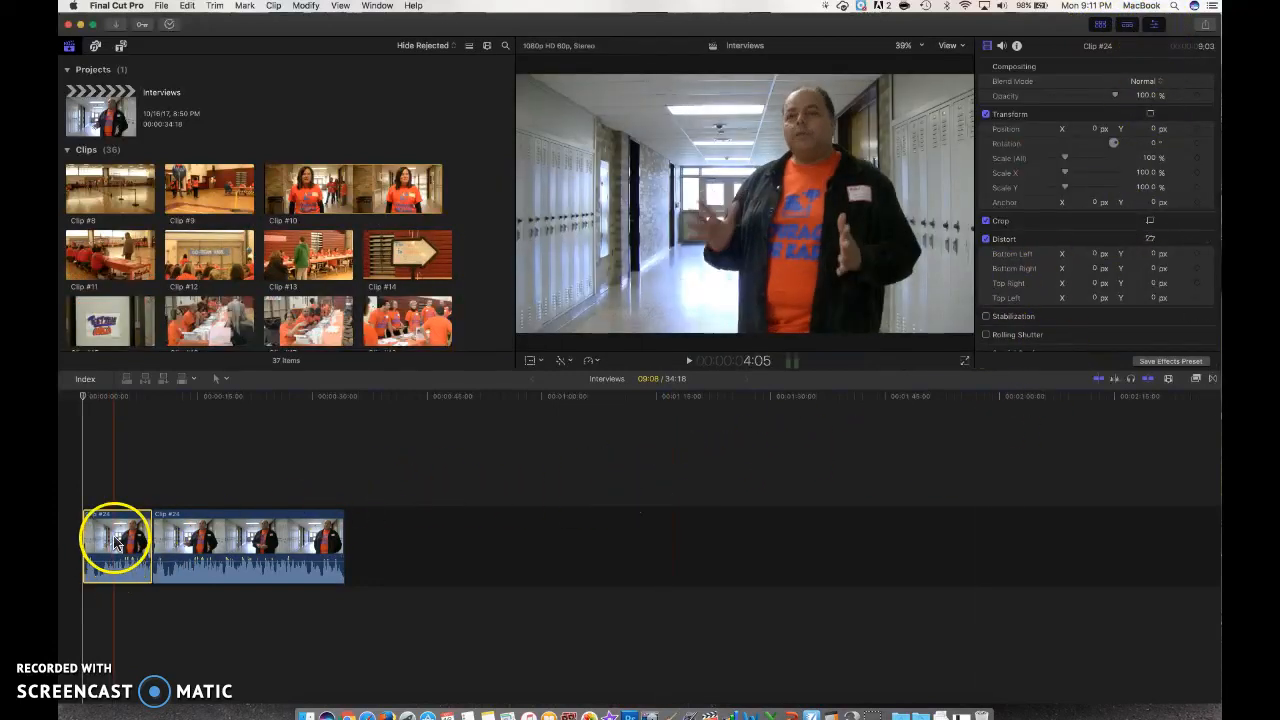
Step: Reselect the first interview clip and open the timeline's Clip Appearance options
click(190, 534)
click(113, 537)
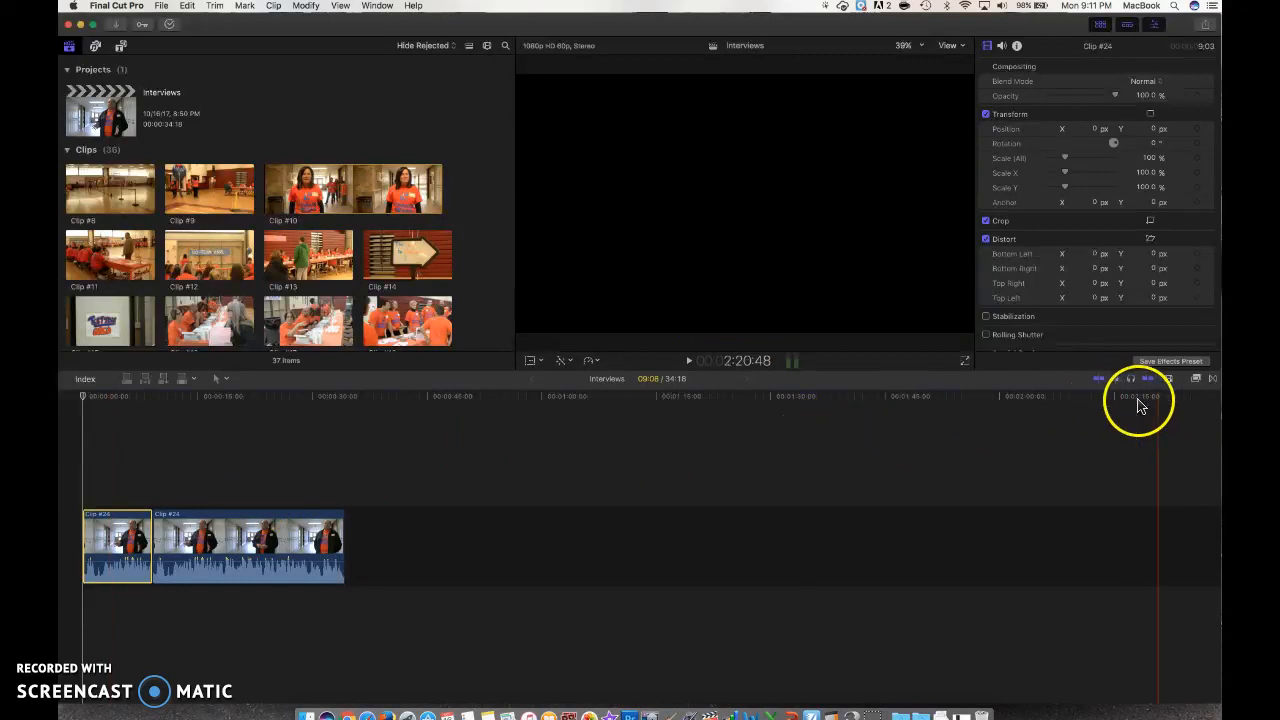
click(1170, 381)
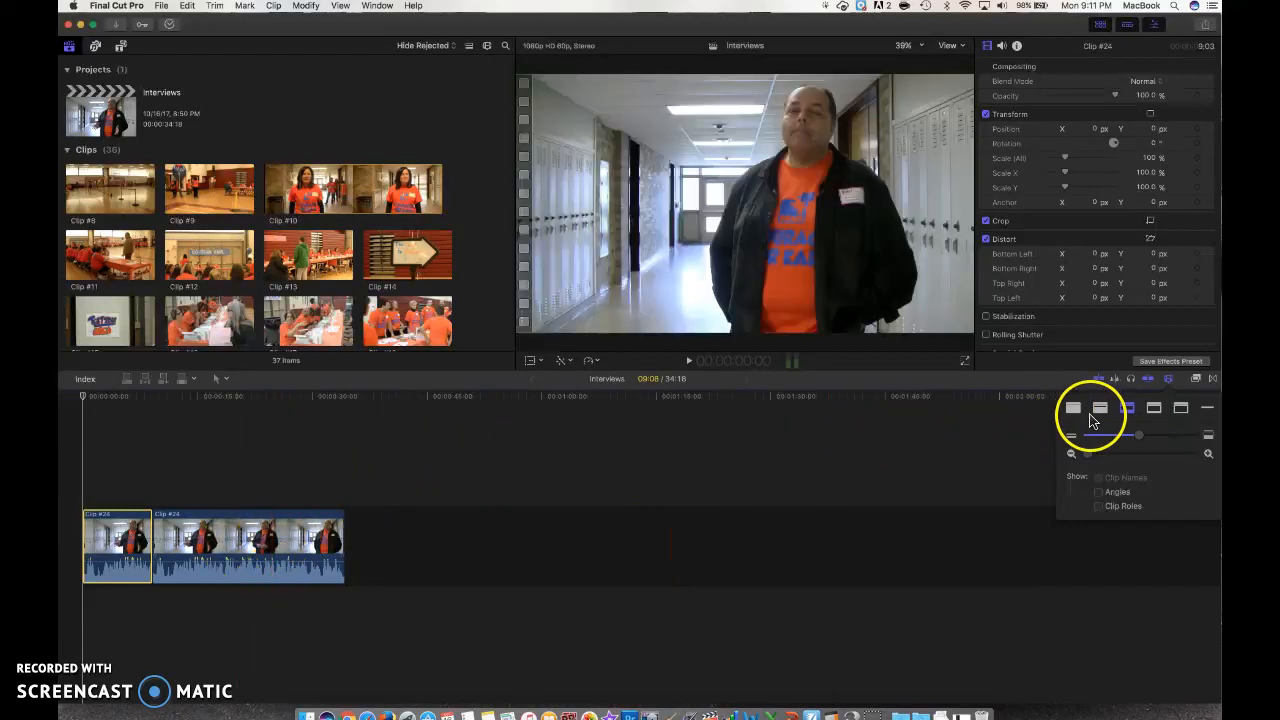
Step: Try each timeline clip layout, settling on a filmstrip above a large audio waveform
click(1099, 409)
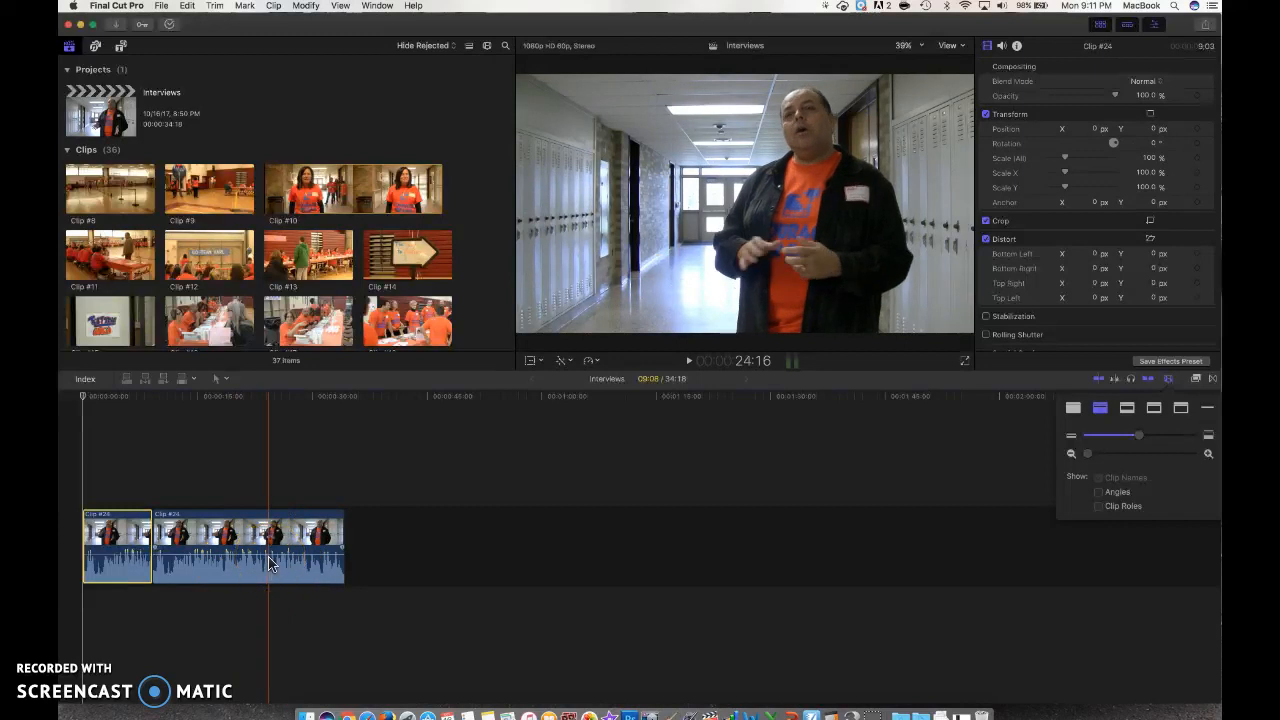
click(1155, 409)
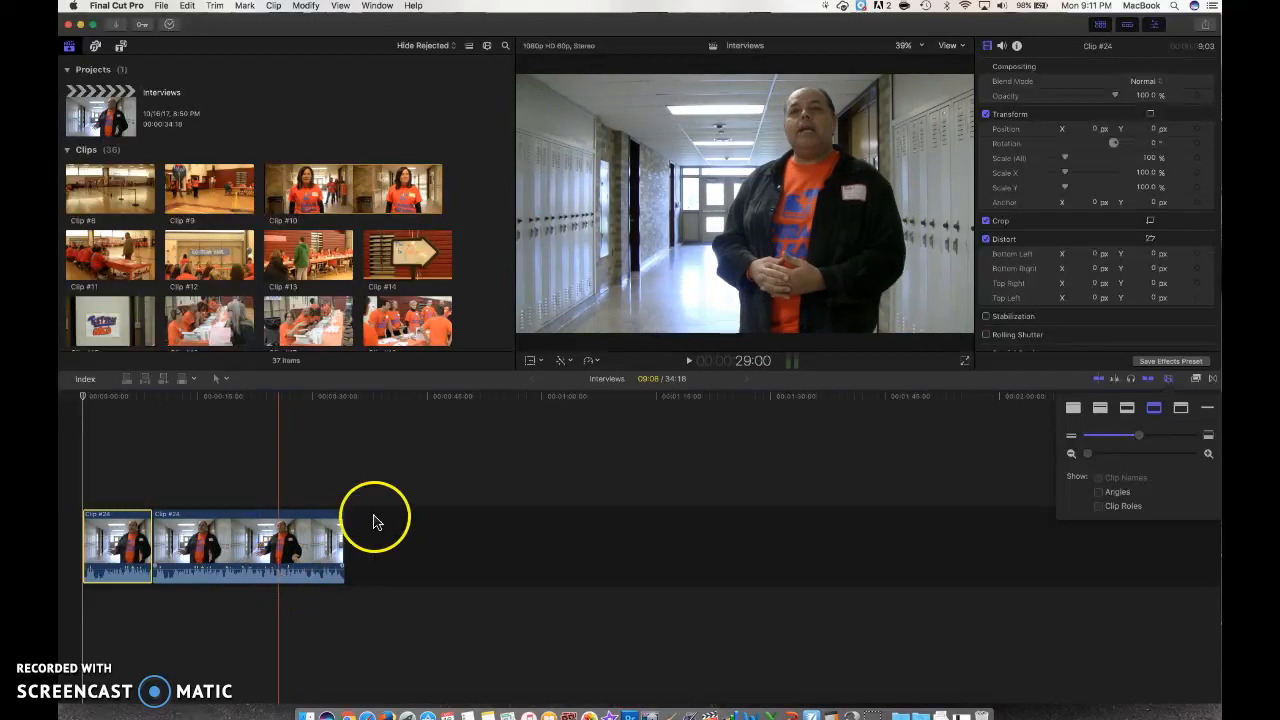
click(1181, 409)
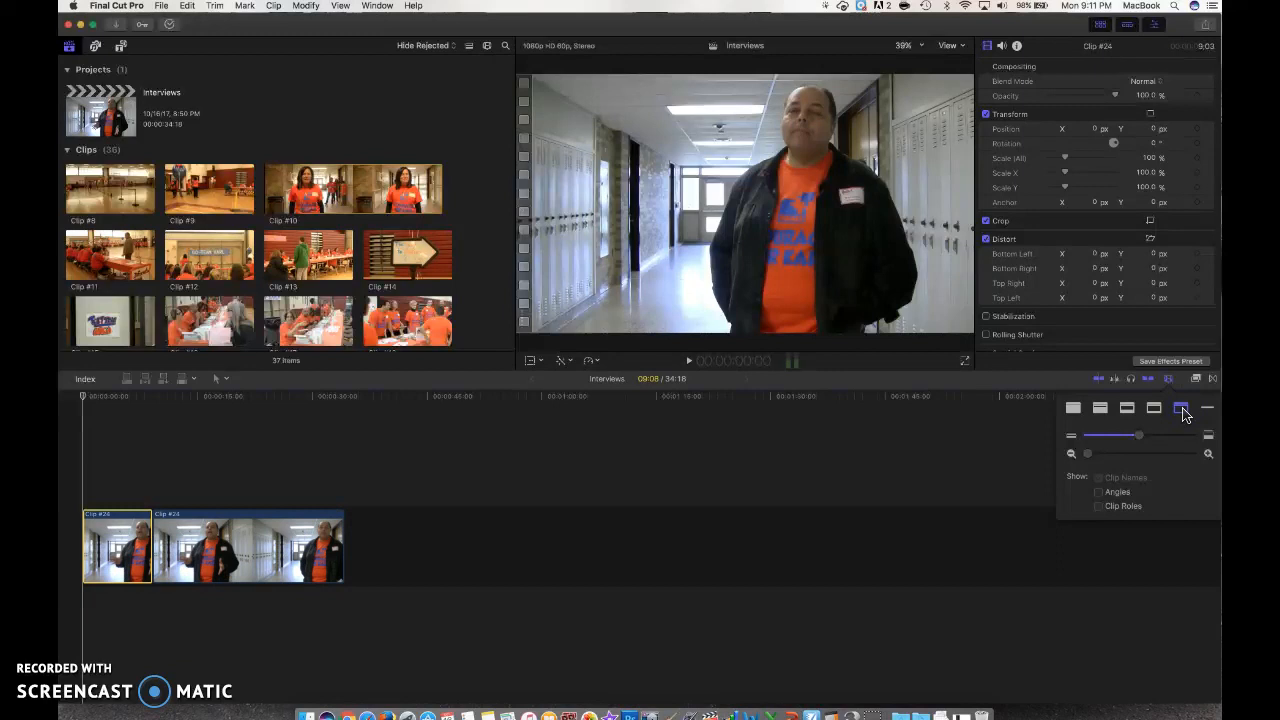
click(1129, 409)
click(1074, 409)
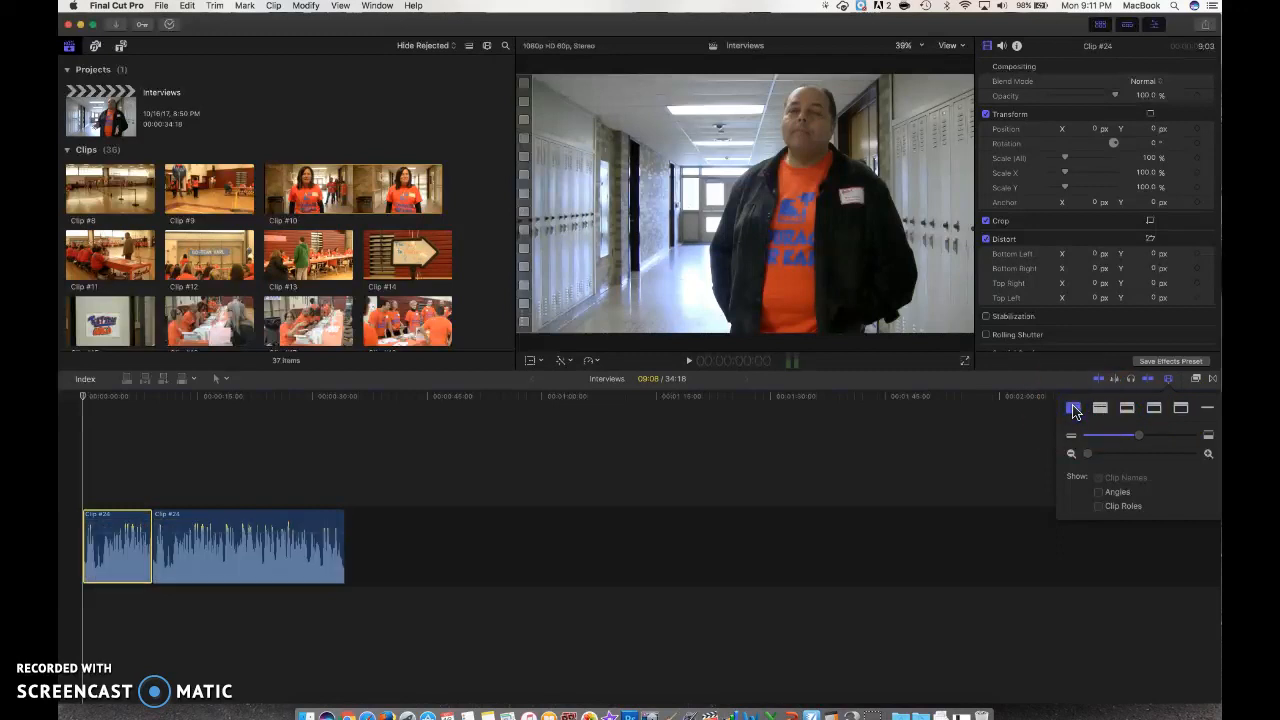
click(1130, 409)
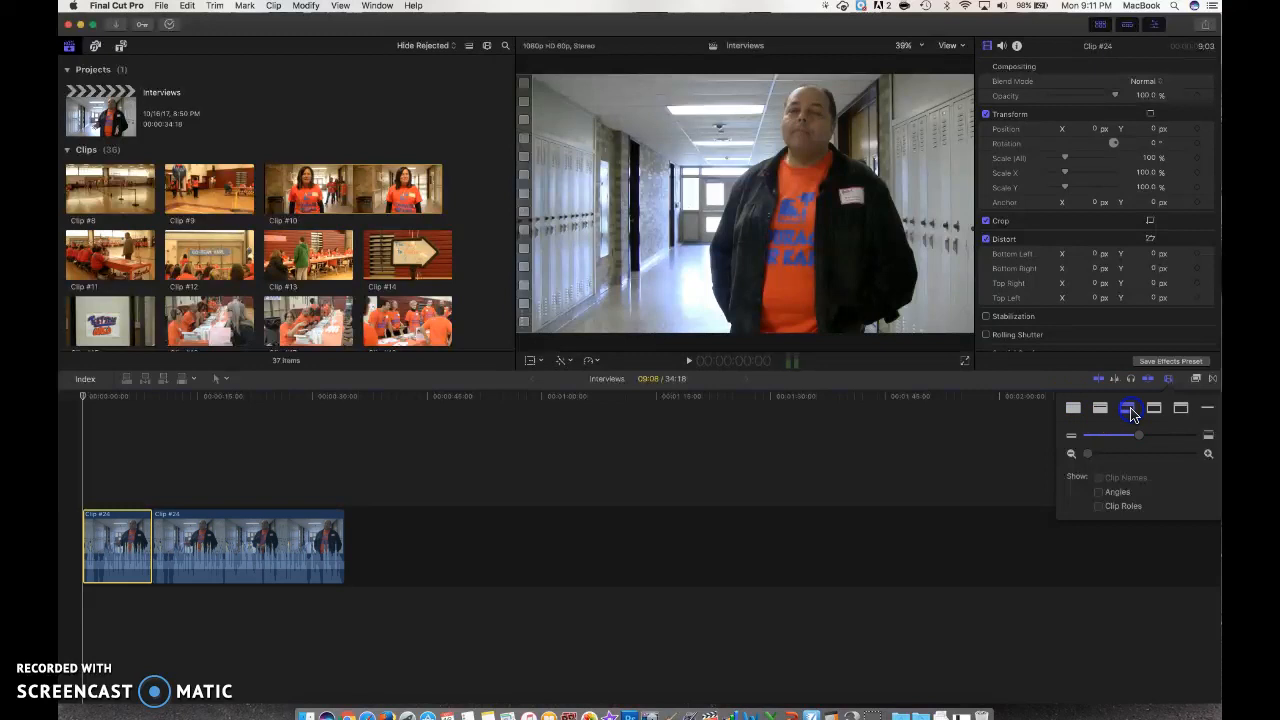
Step: Raise the clip height slider for taller clips and move the playhead to about 1:29
click(1132, 413)
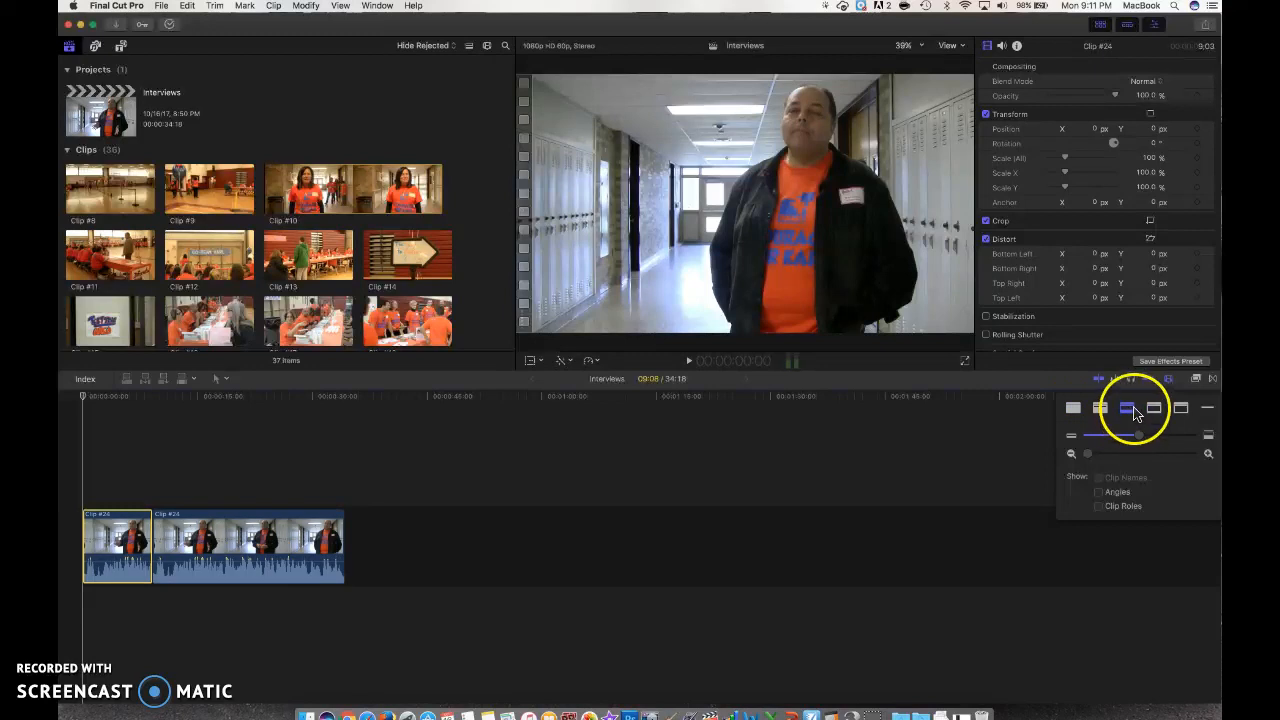
click(1141, 440)
drag(1141, 440, 1088, 455)
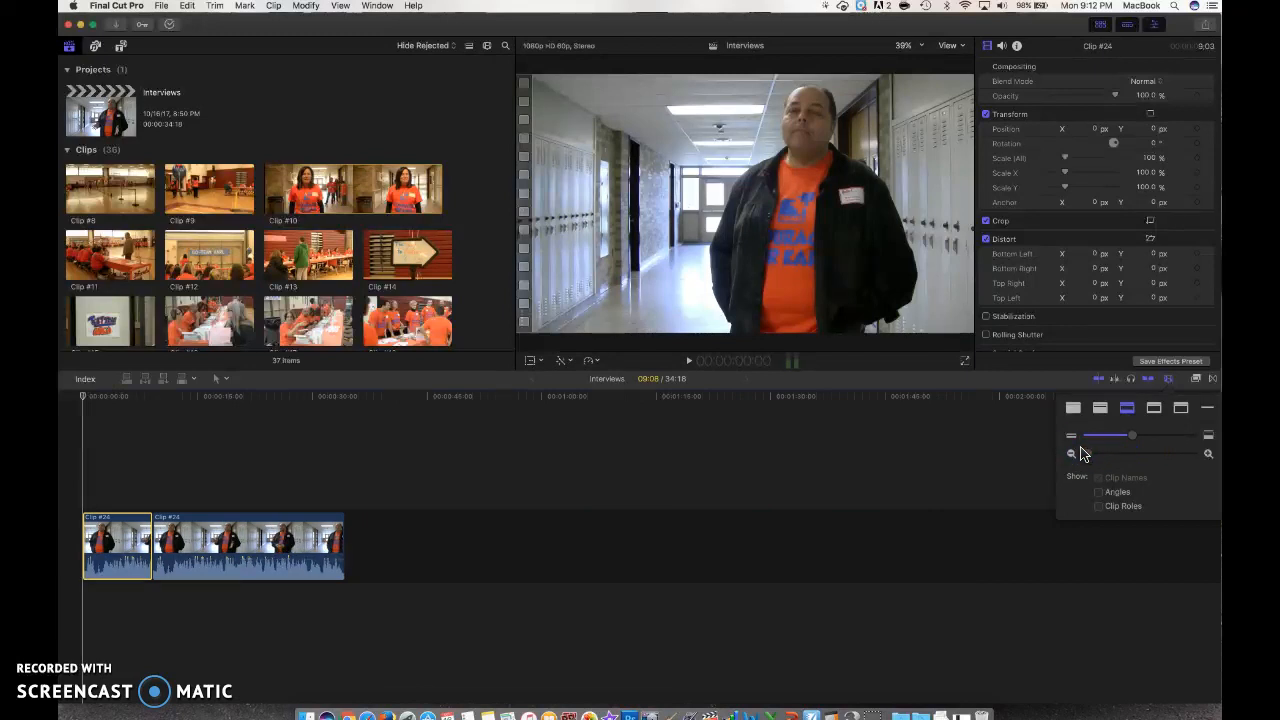
drag(872, 458, 771, 461)
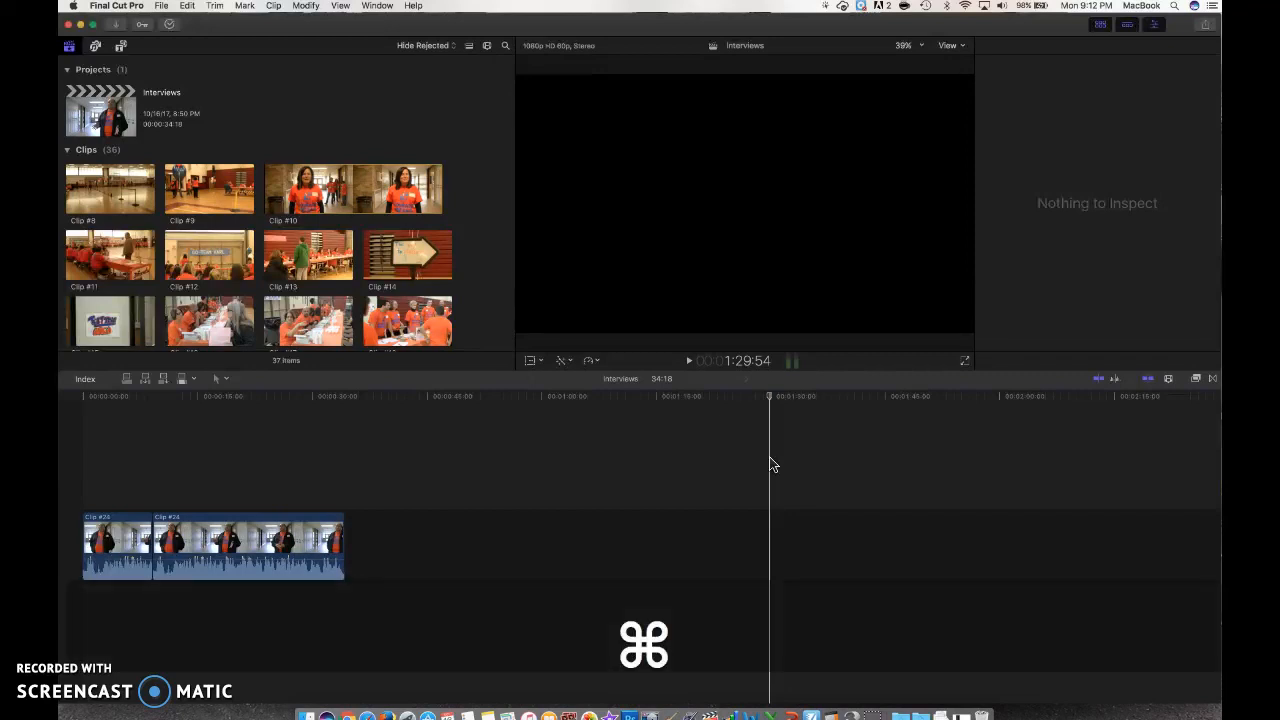
Step: Show the libraries sidebar with Command-0 and scroll the browser to the top
key(super+0)
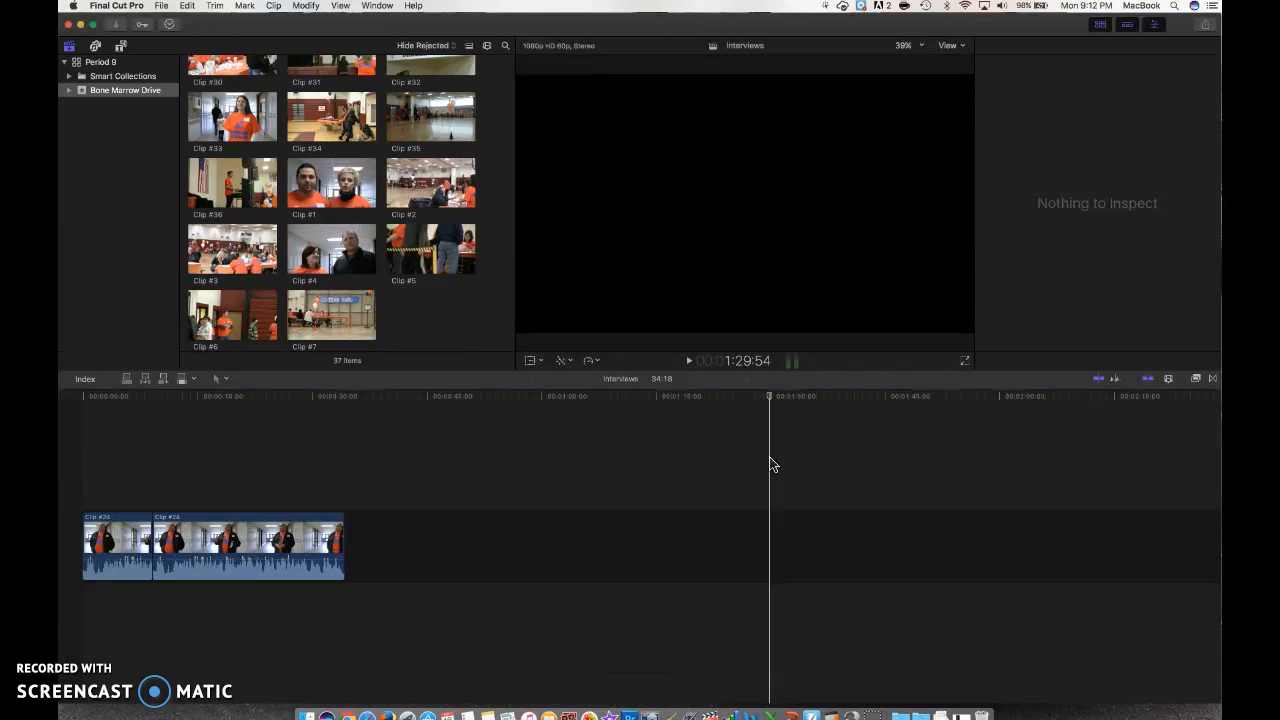
click(103, 123)
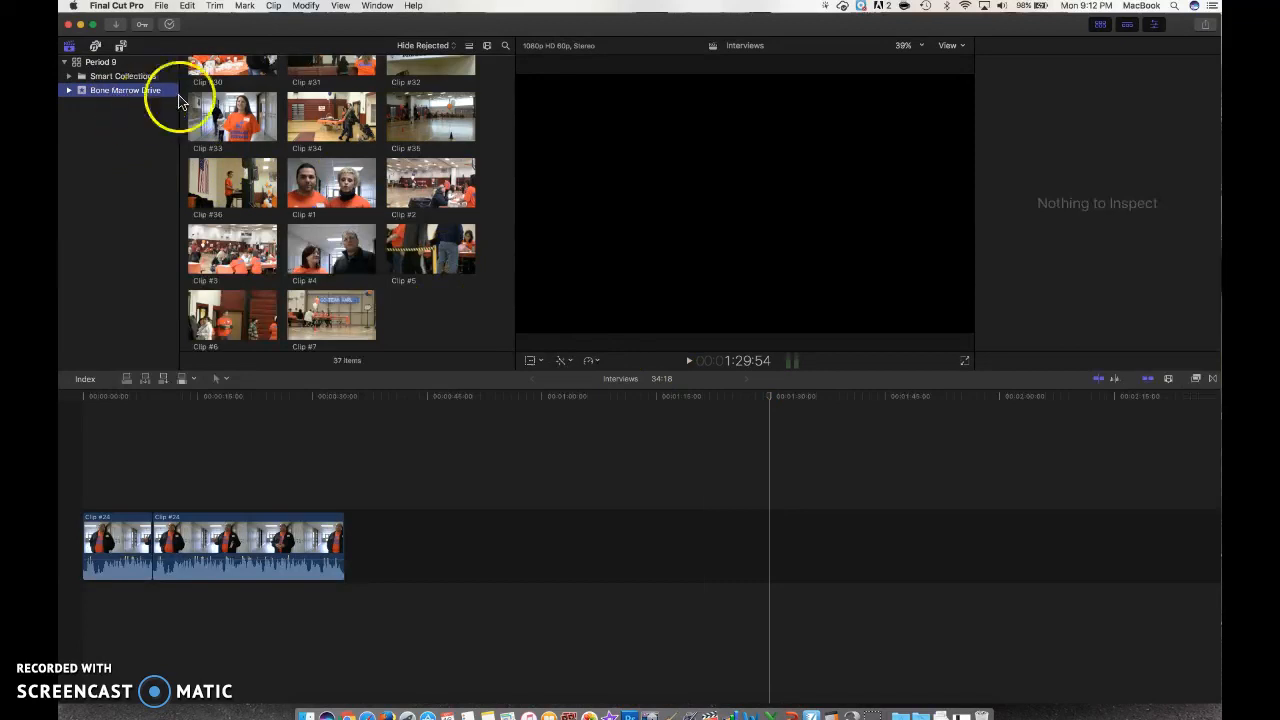
scroll(294, 105, up, 10)
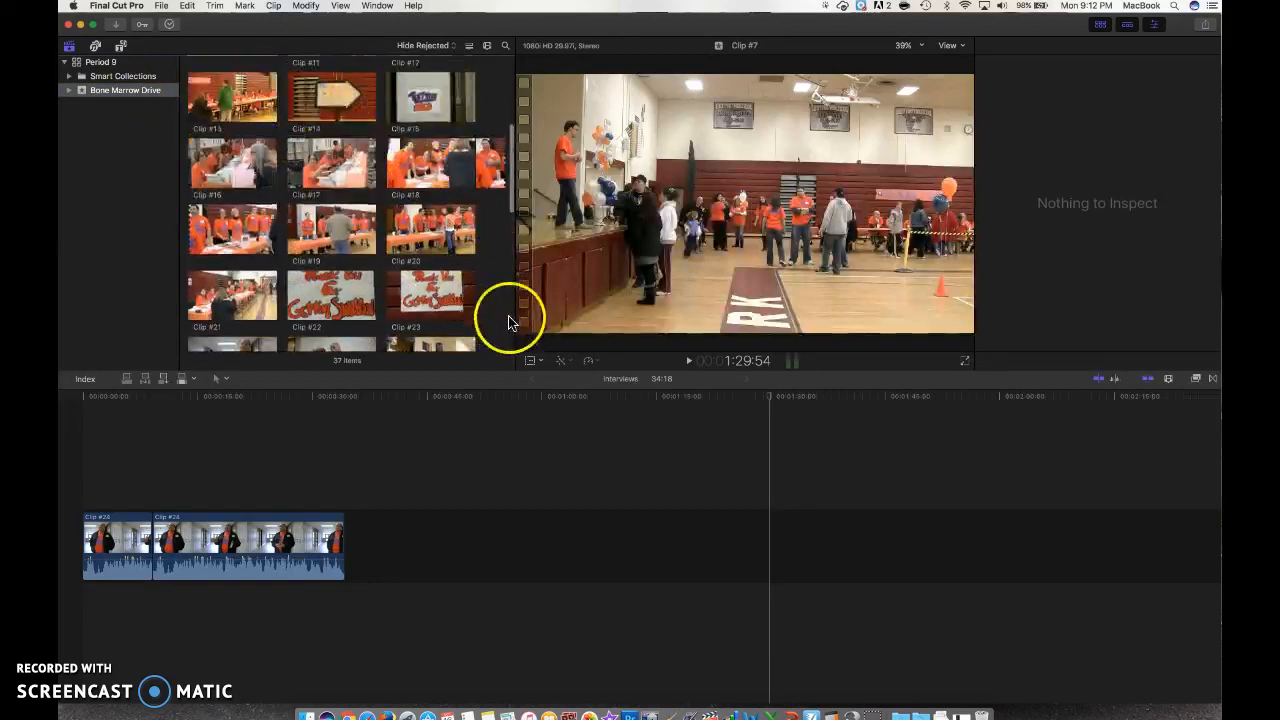
scroll(388, 235, up, 4)
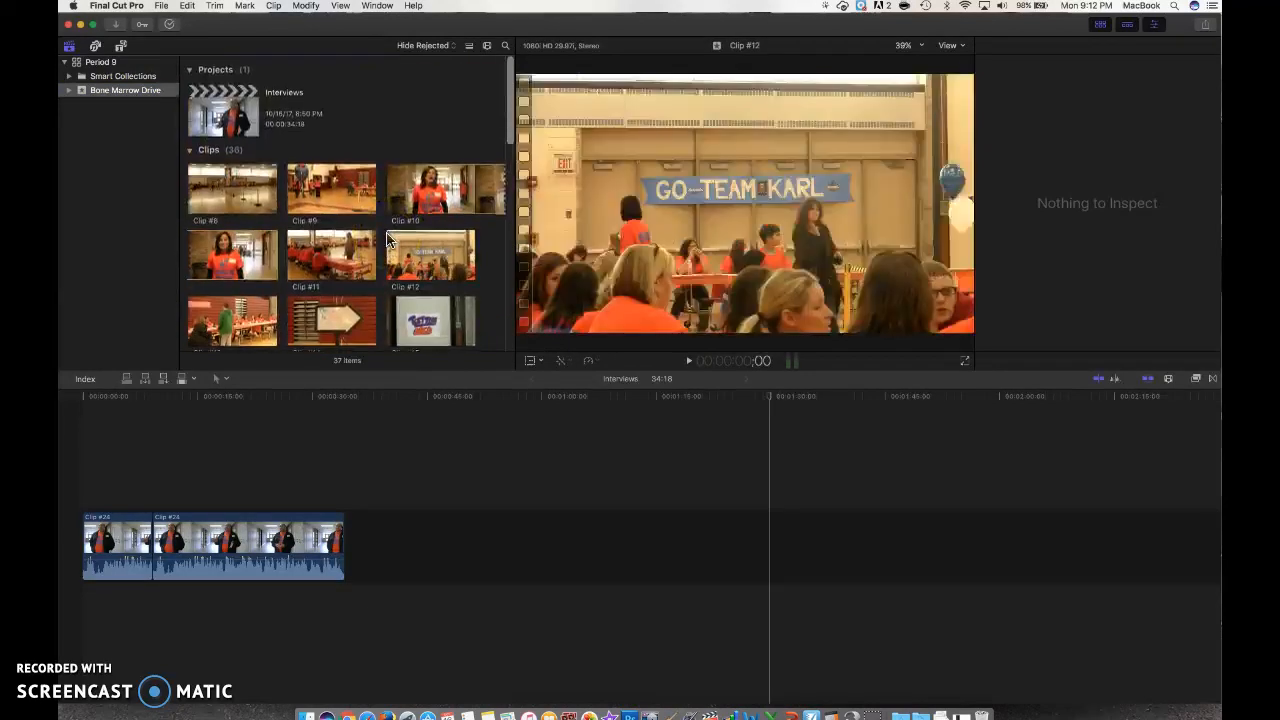
Step: Preview Clip #9, then show Clip #7 in the viewer and inspector
click(341, 202)
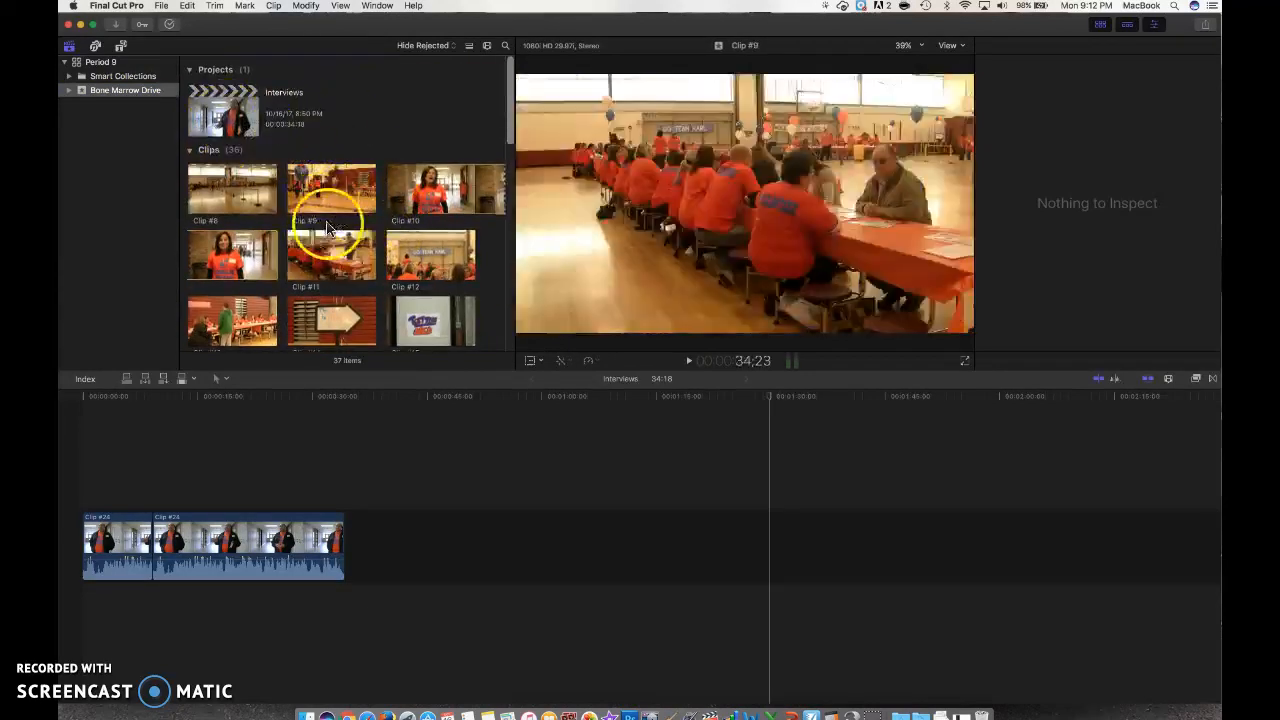
click(710, 118)
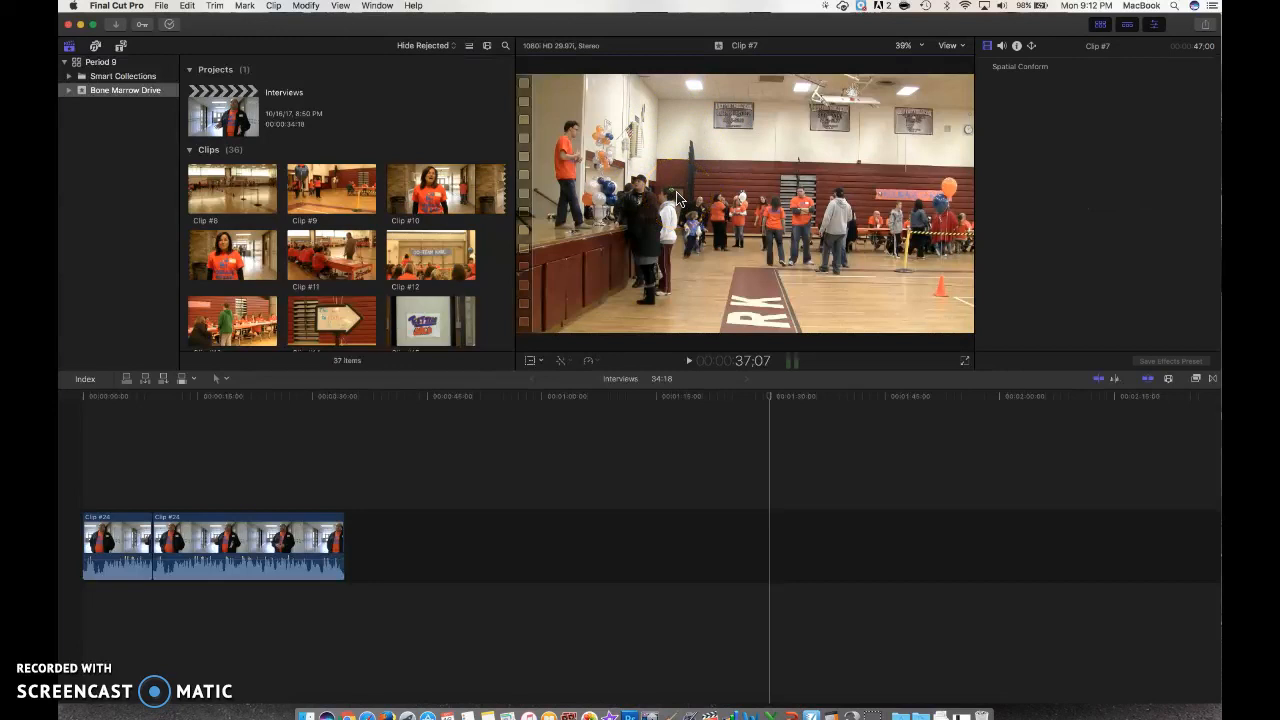
click(1108, 145)
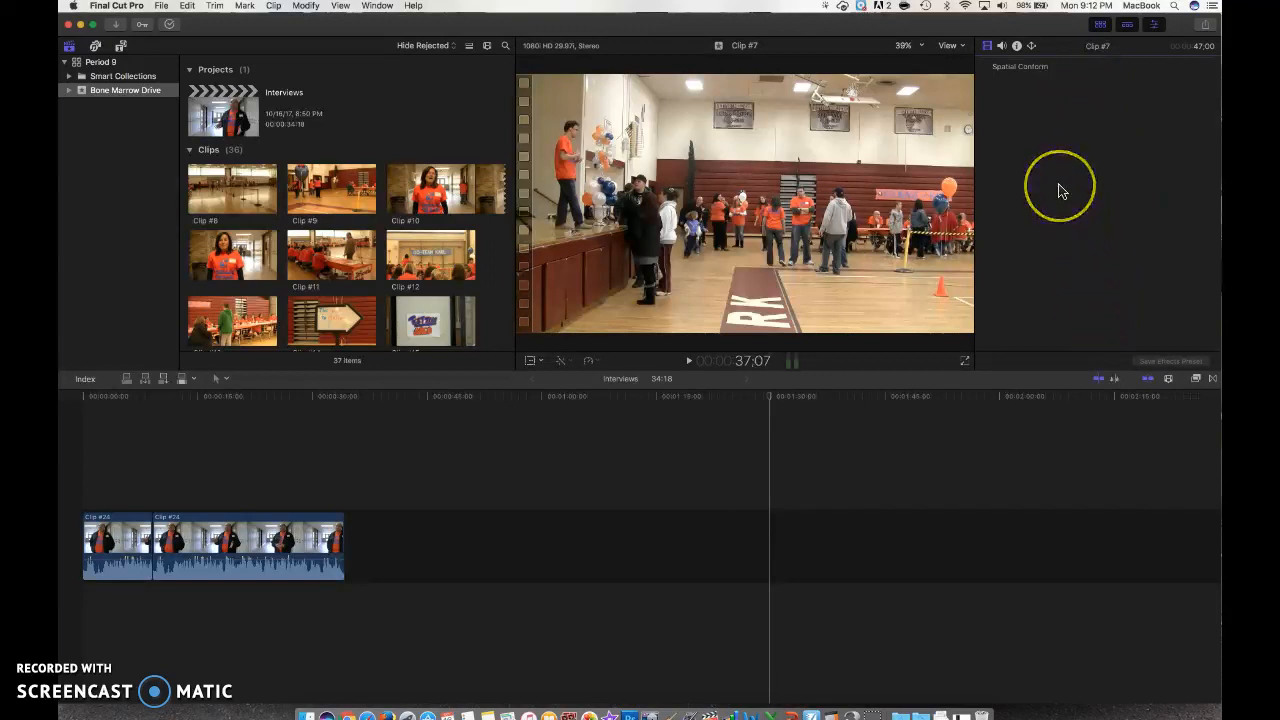
click(586, 437)
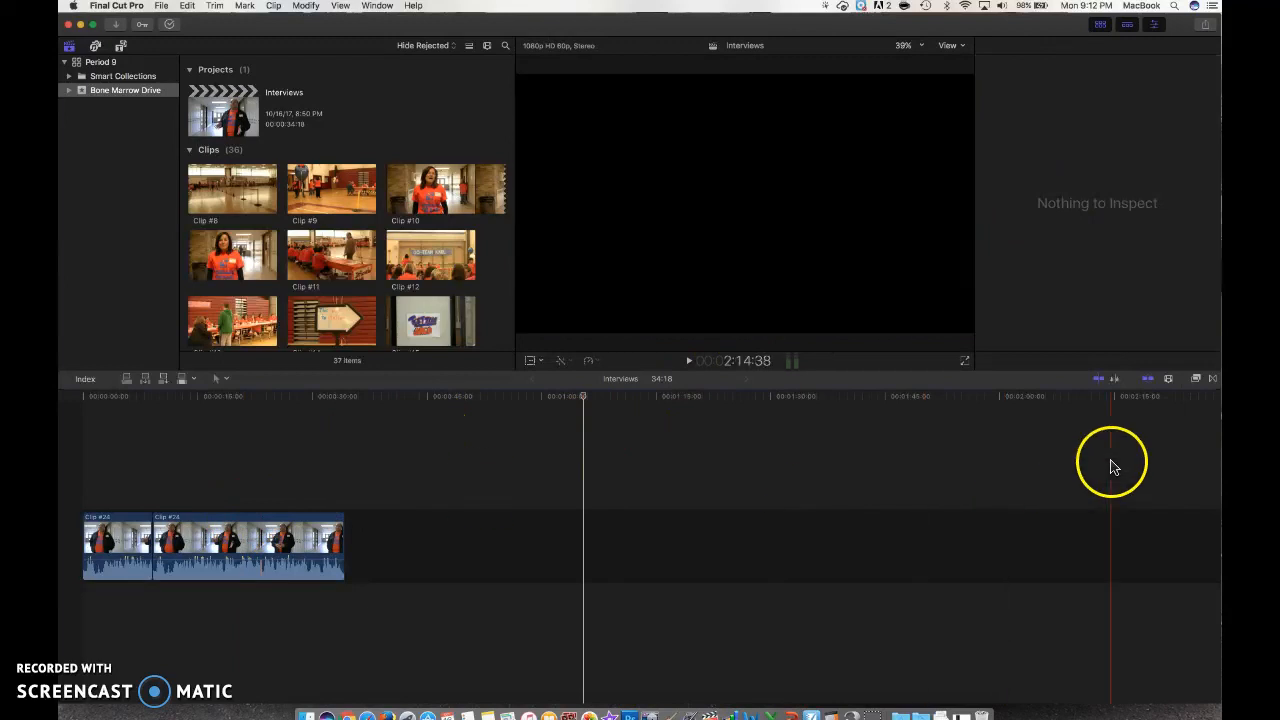
click(1171, 381)
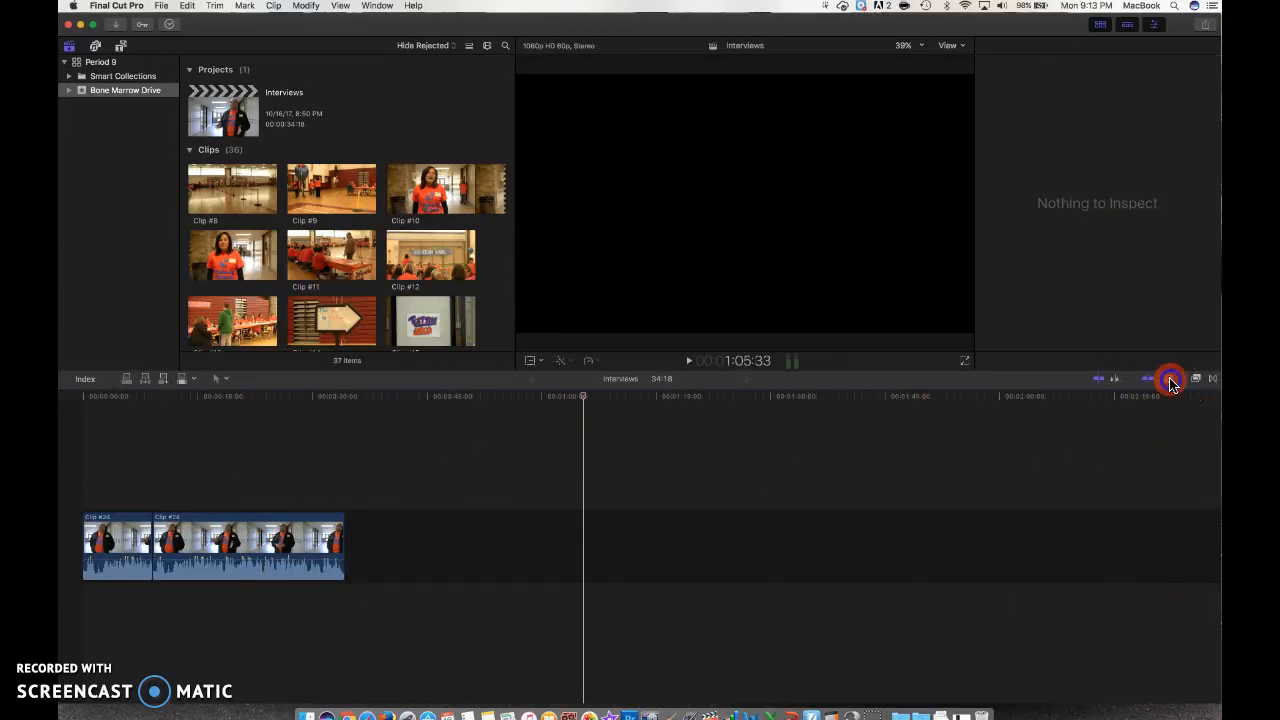
click(1171, 381)
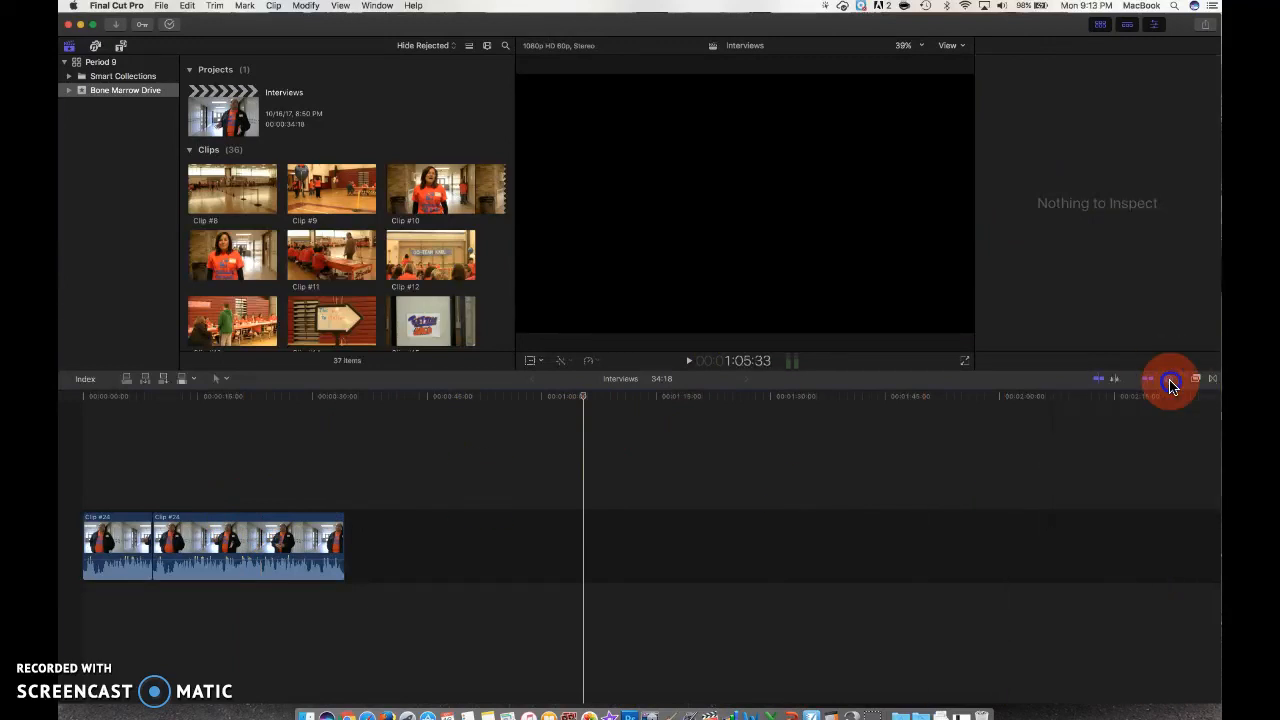